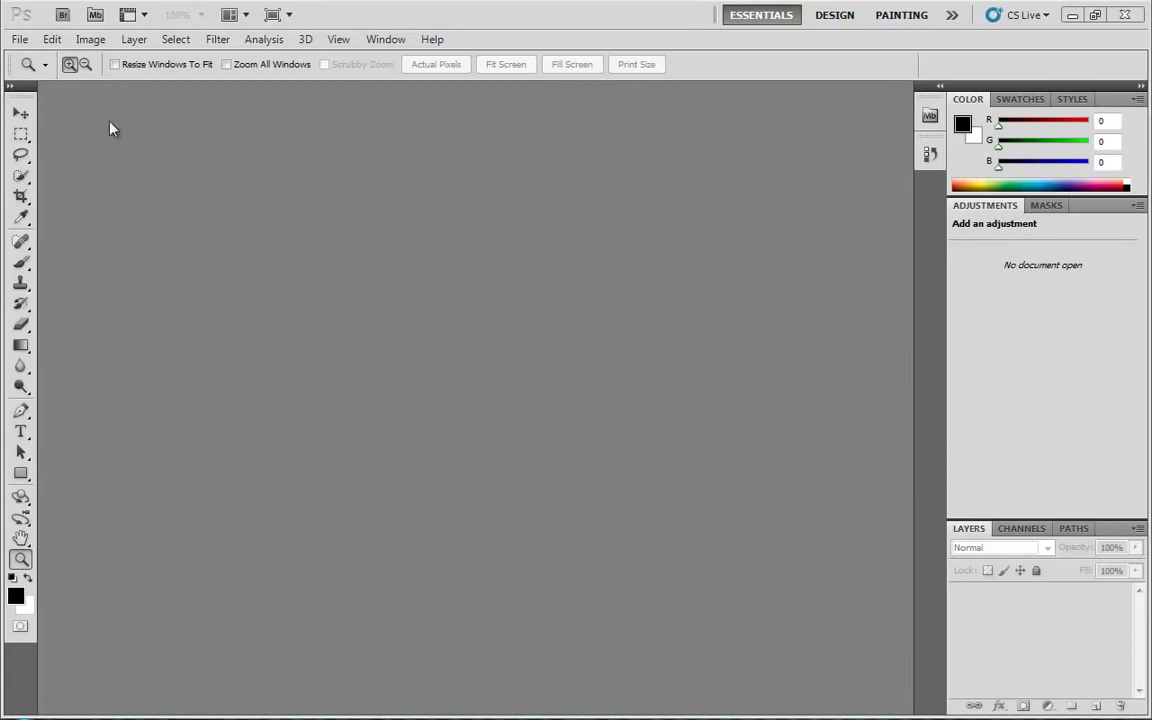
# Open the Desert image from the Sample Pictures folder.
pyautogui.click(20, 39)
pyautogui.click(46, 75)
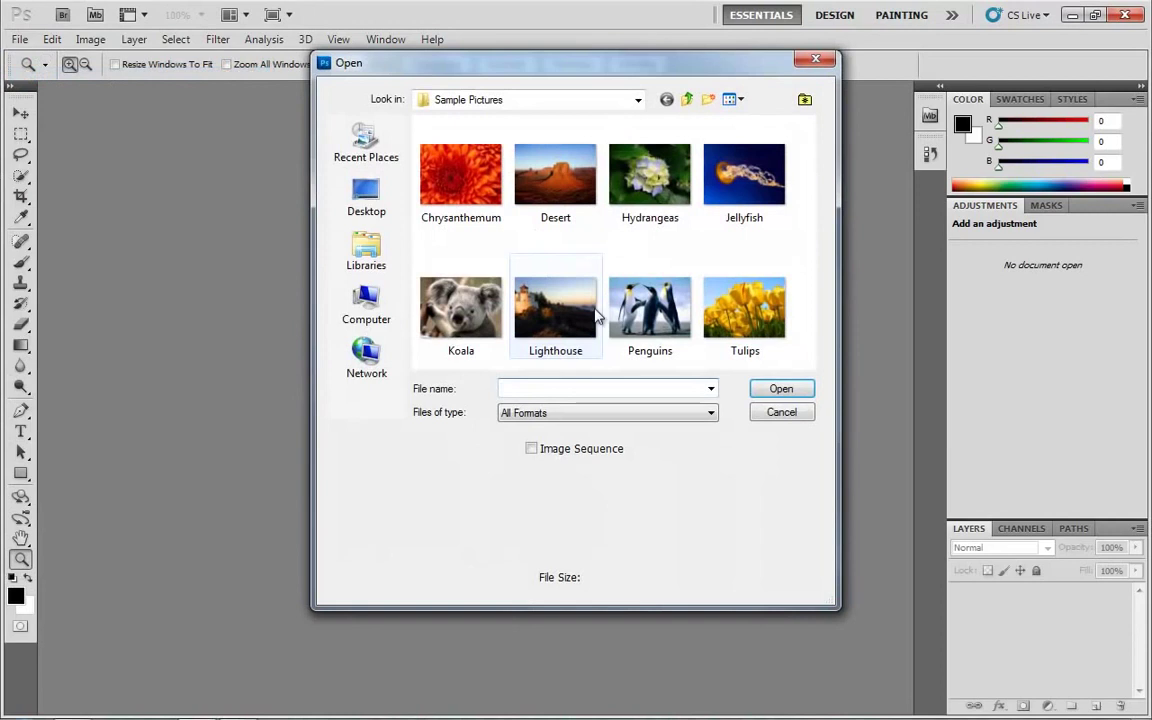
pyautogui.click(565, 196)
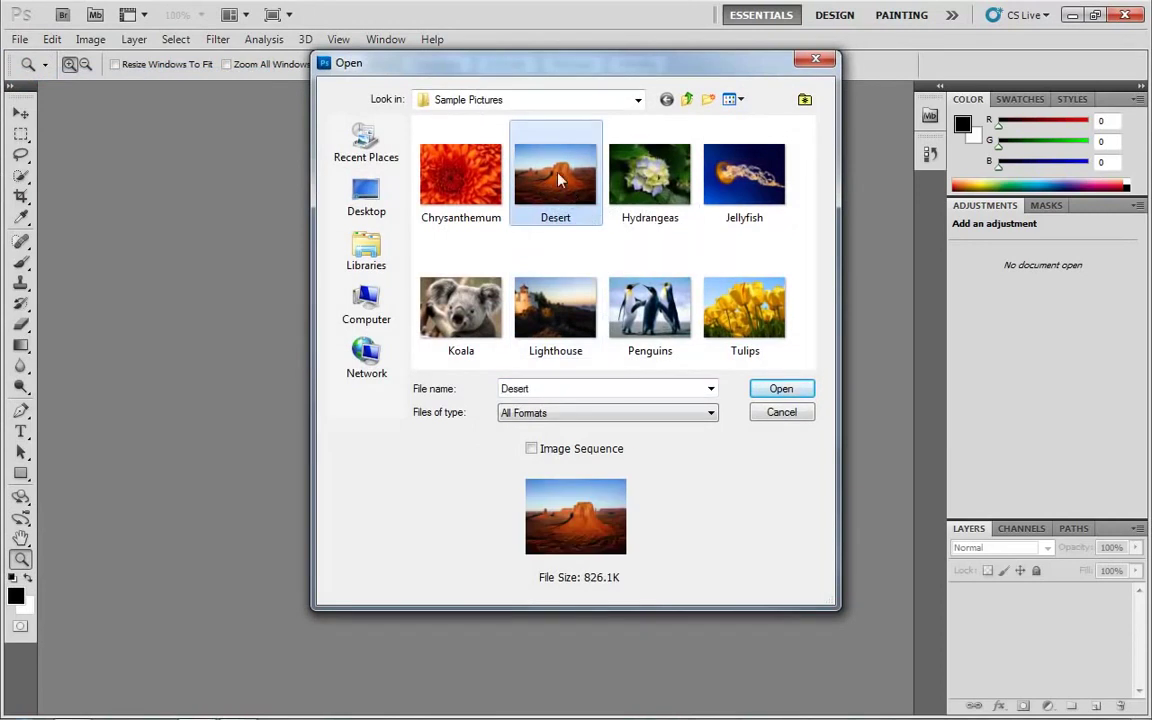
pyautogui.doubleClick(558, 178)
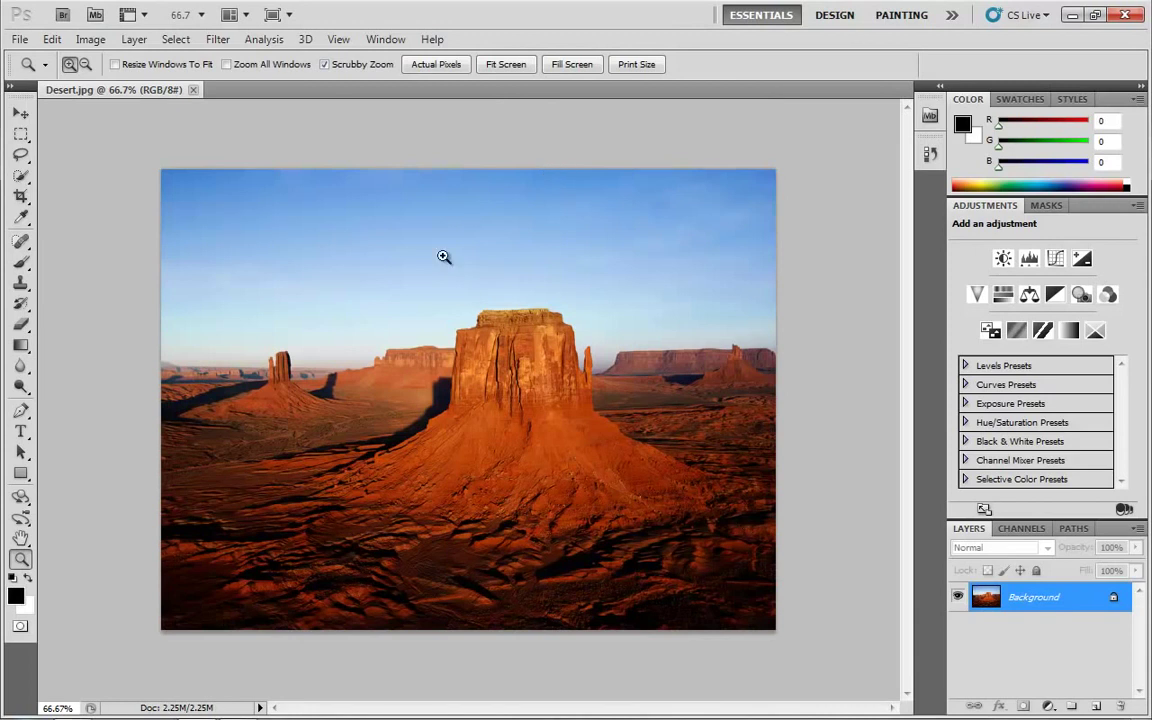
# Turn off Animated Zoom in the General preferences and activate the Zoom tool.
pyautogui.click(52, 40)
pyautogui.moveTo(112, 674)
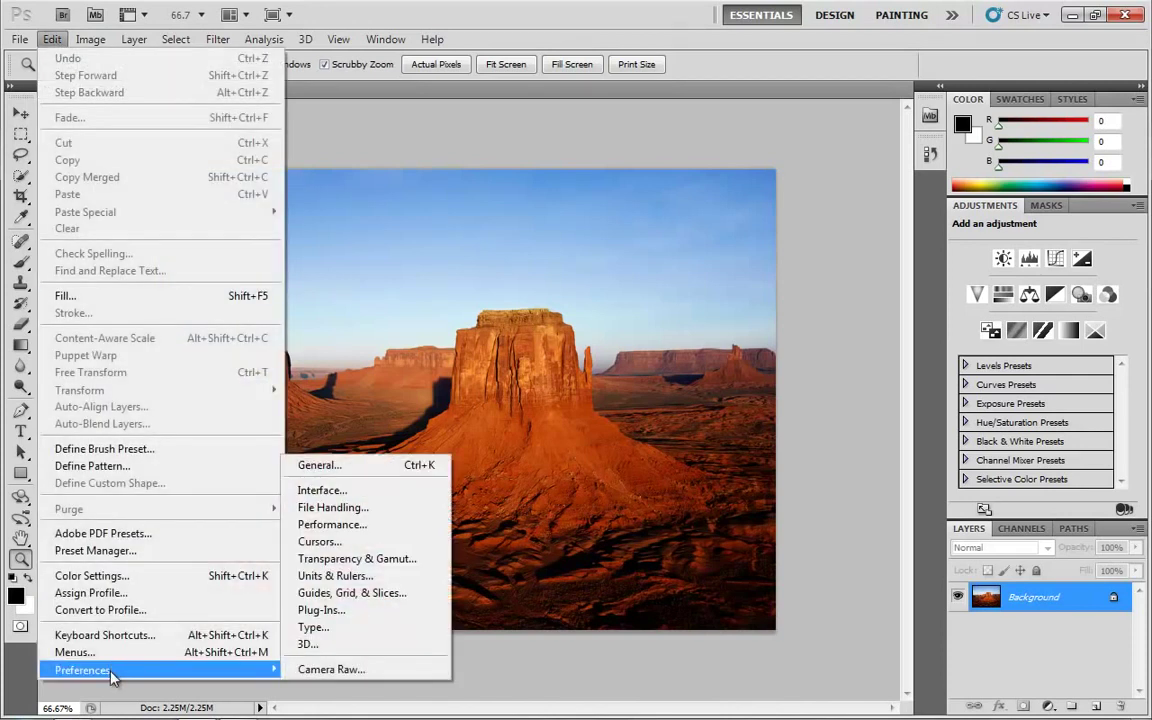
pyautogui.click(322, 466)
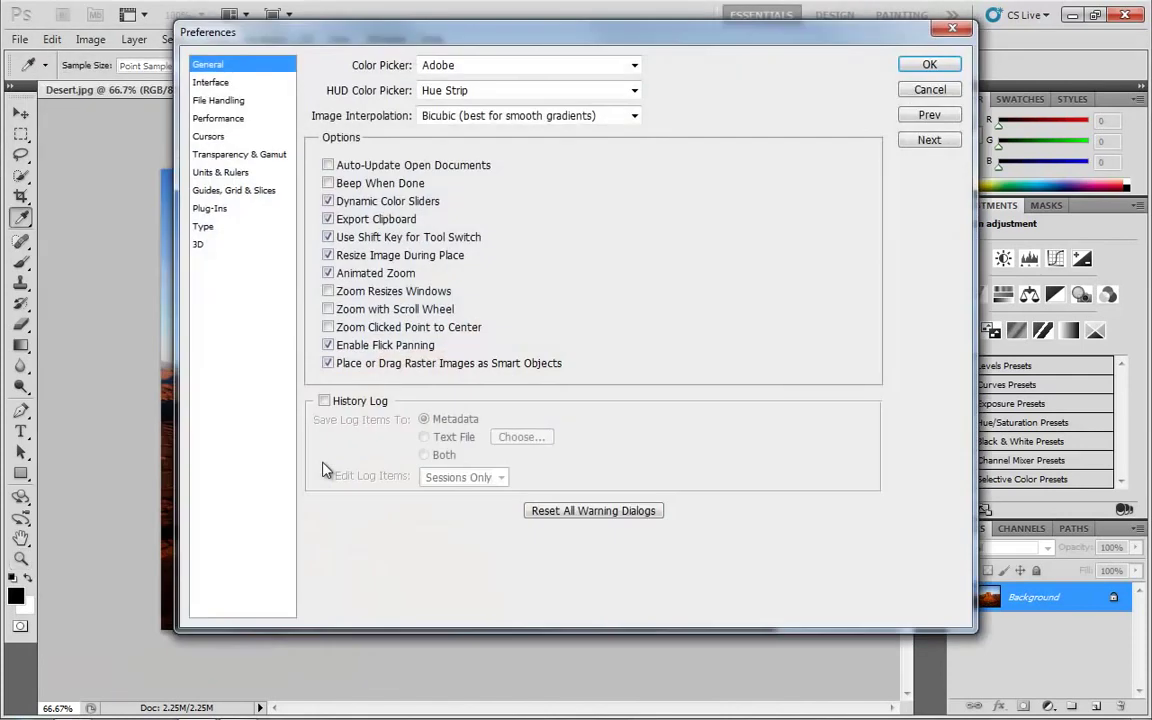
pyautogui.moveTo(465, 48); pyautogui.dragTo(620, 66)
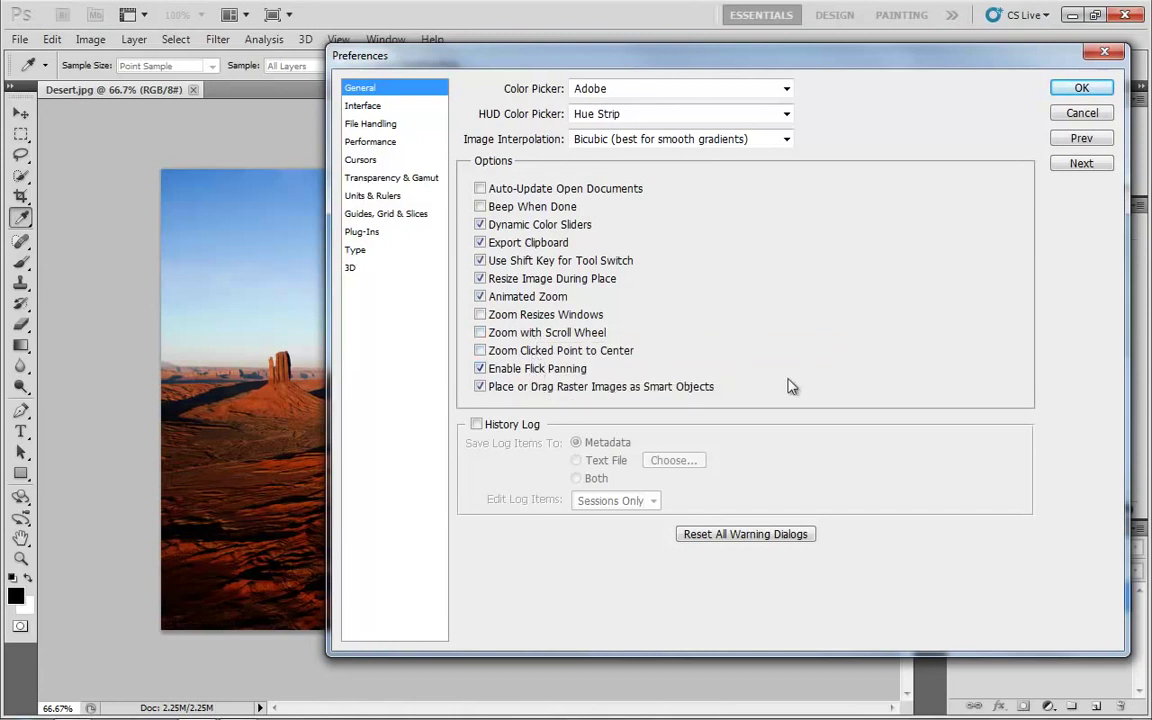
pyautogui.click(504, 300)
pyautogui.click(1081, 88)
pyautogui.press('z')
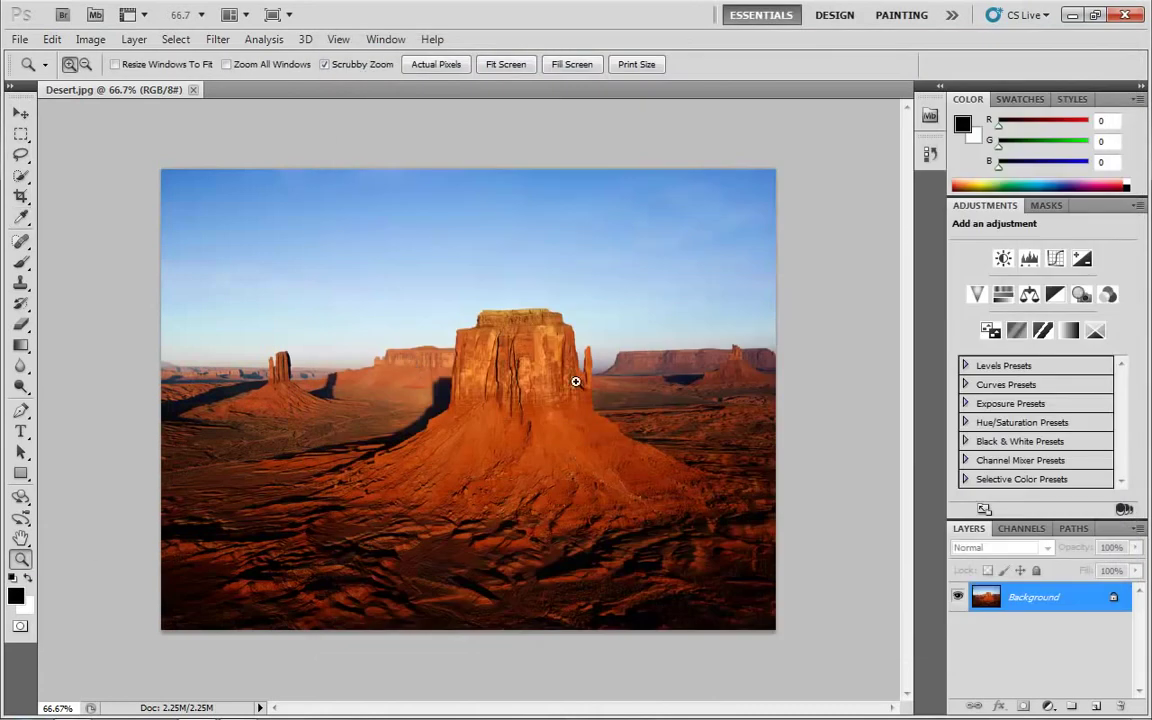
# Test zooming without animation by magnifying the butte's edge to 500% and returning to 100%.
pyautogui.click(458, 333)
pyautogui.click(476, 339)
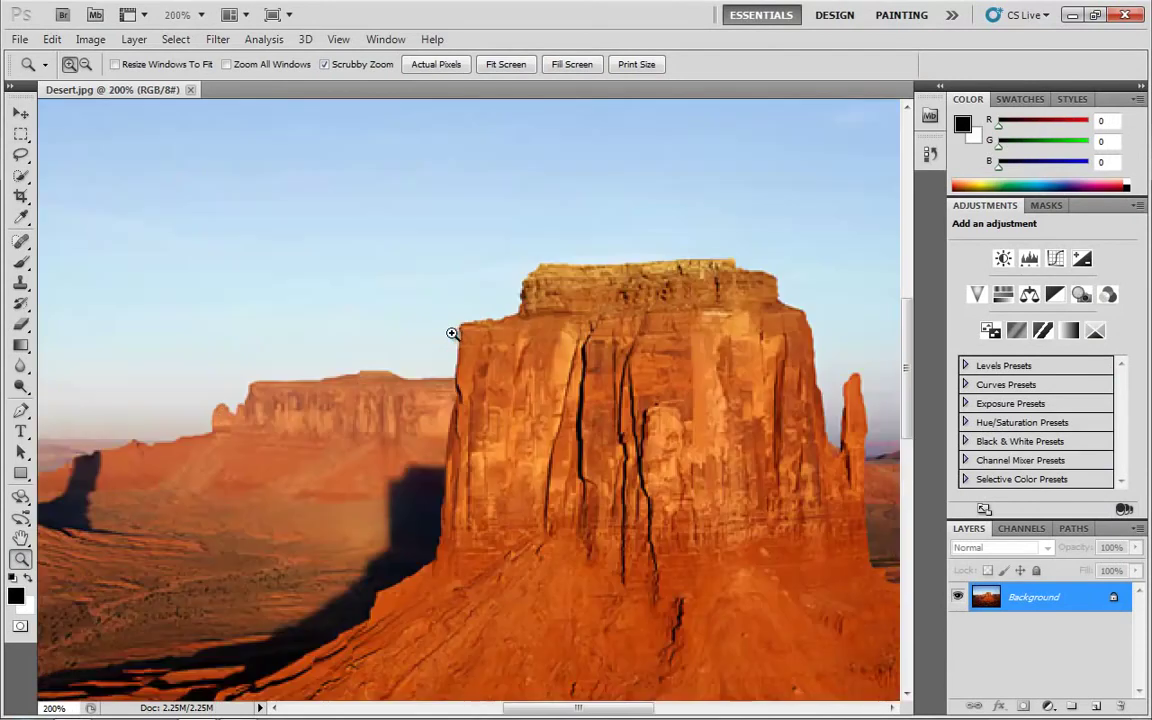
pyautogui.click(452, 332)
pyautogui.click(465, 327)
pyautogui.click(455, 326)
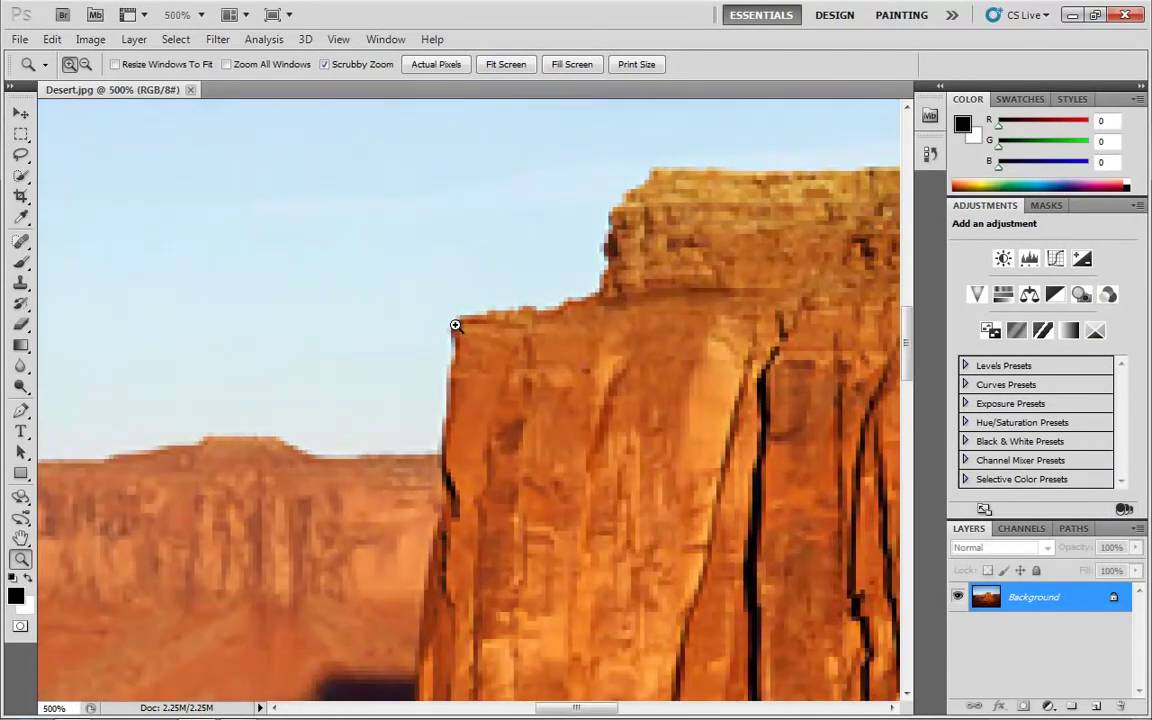
pyautogui.keyDown('alt'); pyautogui.click(455, 329); pyautogui.keyUp('alt')
pyautogui.keyDown('alt'); pyautogui.click(455, 329); pyautogui.keyUp('alt')
pyautogui.keyDown('alt'); pyautogui.click(455, 330); pyautogui.keyUp('alt')
pyautogui.keyDown('alt'); pyautogui.click(455, 330); pyautogui.keyUp('alt')
pyautogui.keyDown('alt'); pyautogui.click(455, 331); pyautogui.keyUp('alt')
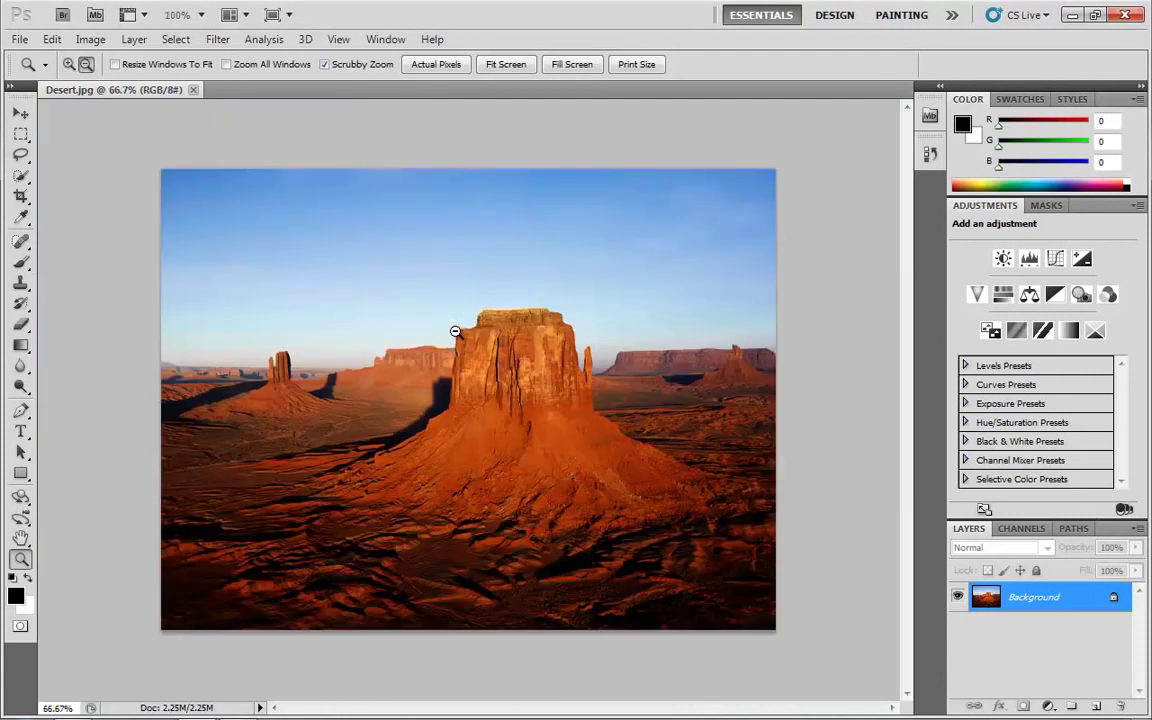
pyautogui.click(455, 331)
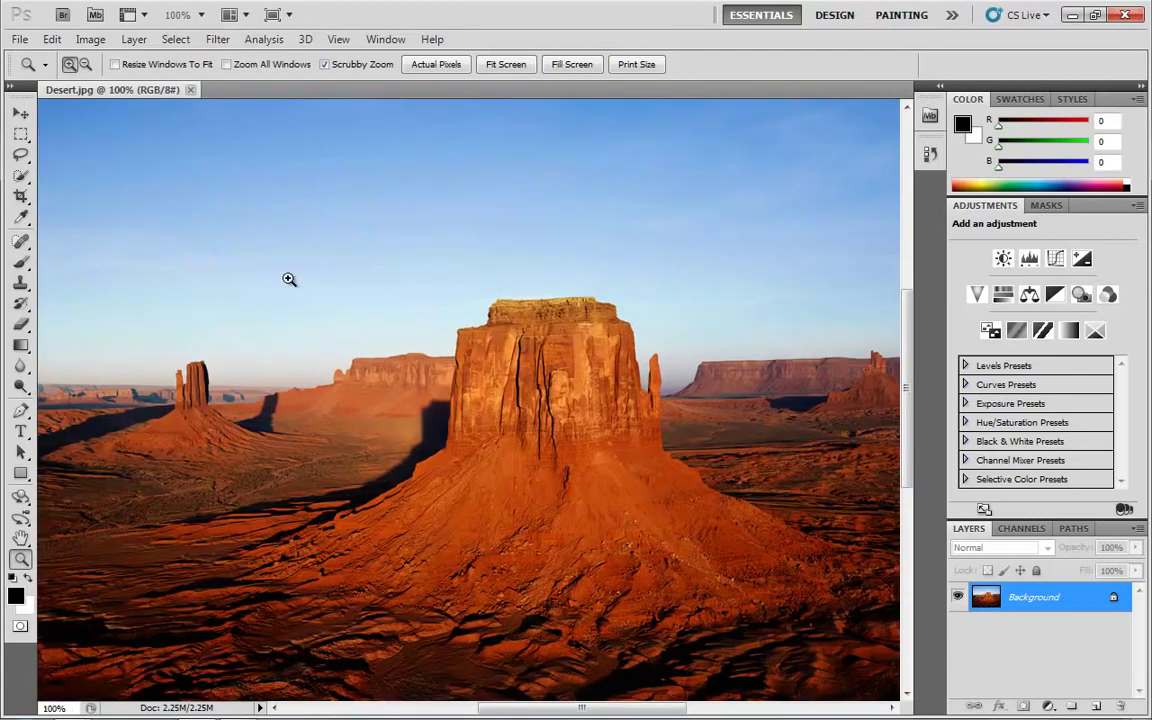
# Turn on Animated Zoom in the General preferences and reactivate the Zoom tool.
pyautogui.click(20, 40)
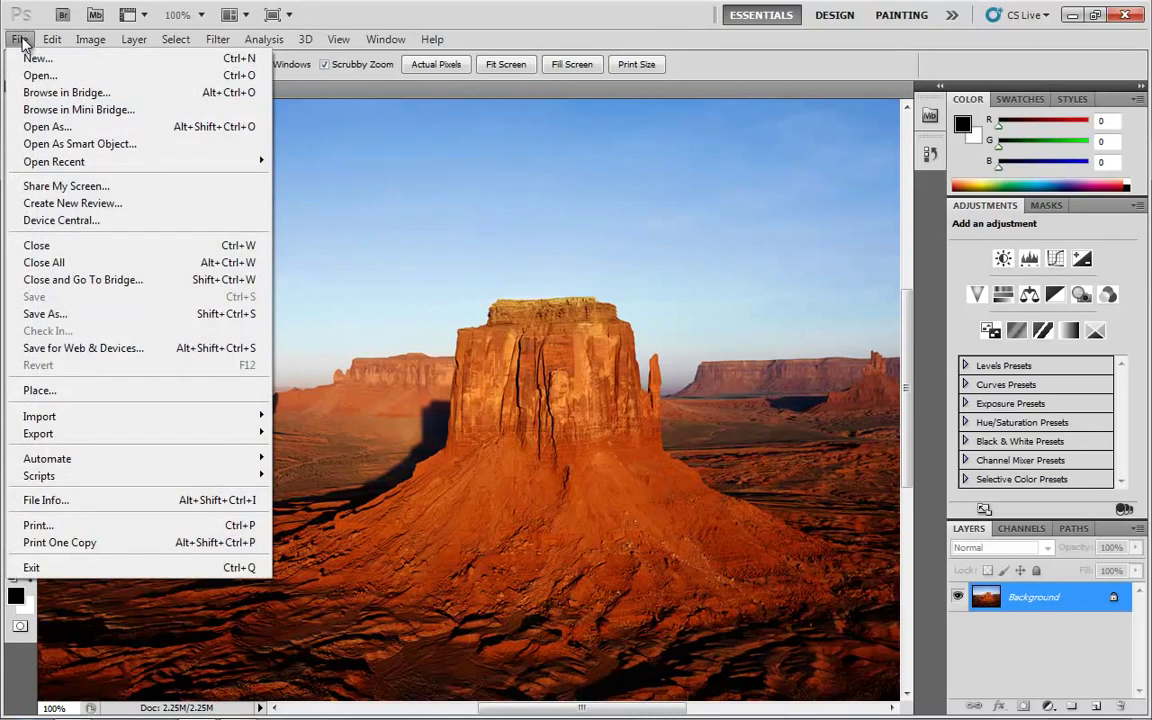
pyautogui.moveTo(52, 40)
pyautogui.moveTo(110, 670)
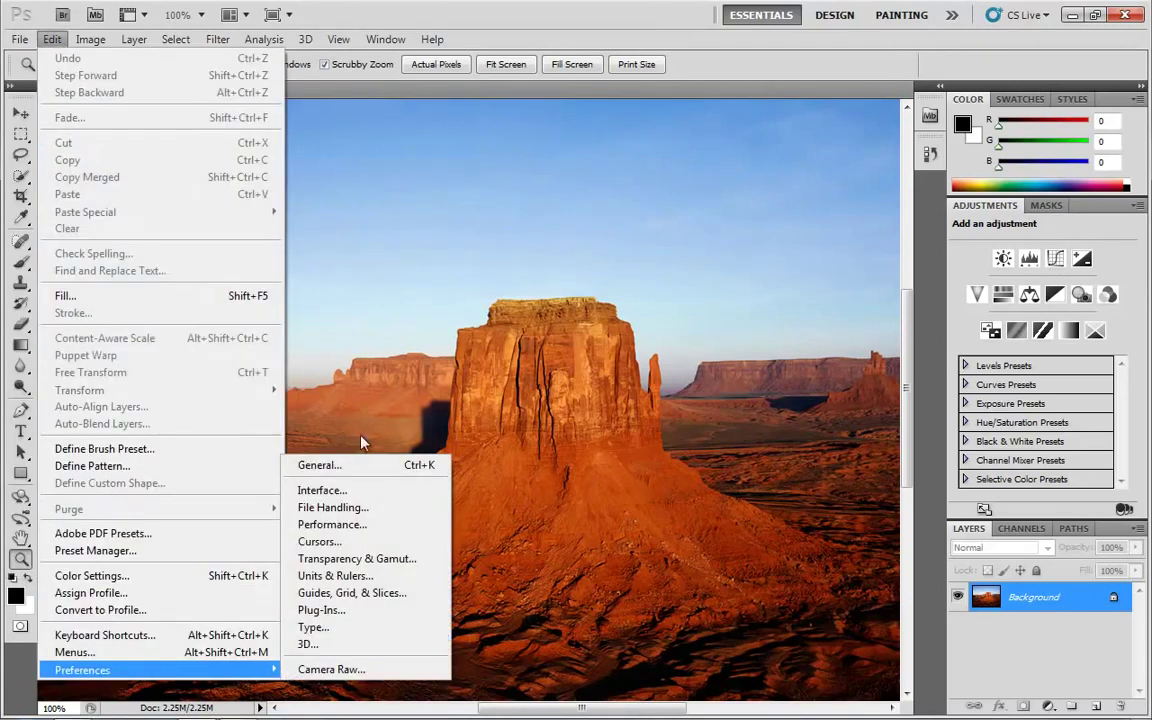
pyautogui.click(386, 466)
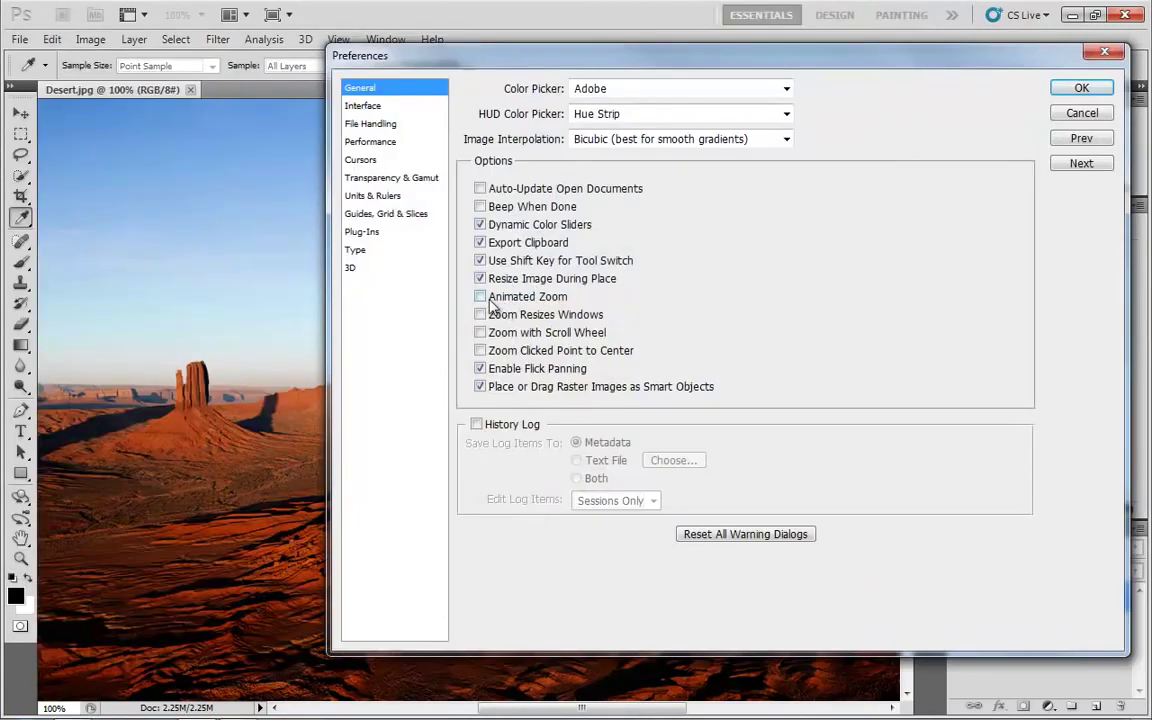
pyautogui.click(481, 297)
pyautogui.click(1081, 88)
pyautogui.press('z')
# Test animated zooming by magnifying the butte to 500% and zooming back out to about 74%.
pyautogui.click(481, 334)
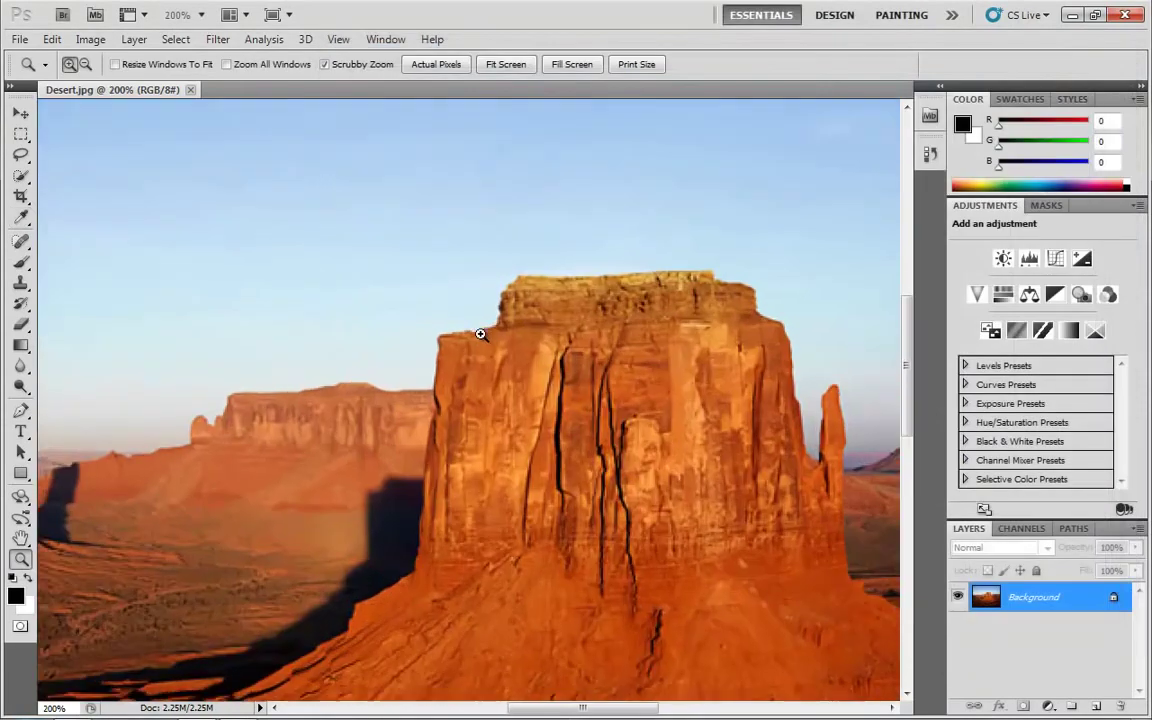
pyautogui.click(440, 338)
pyautogui.click(284, 440)
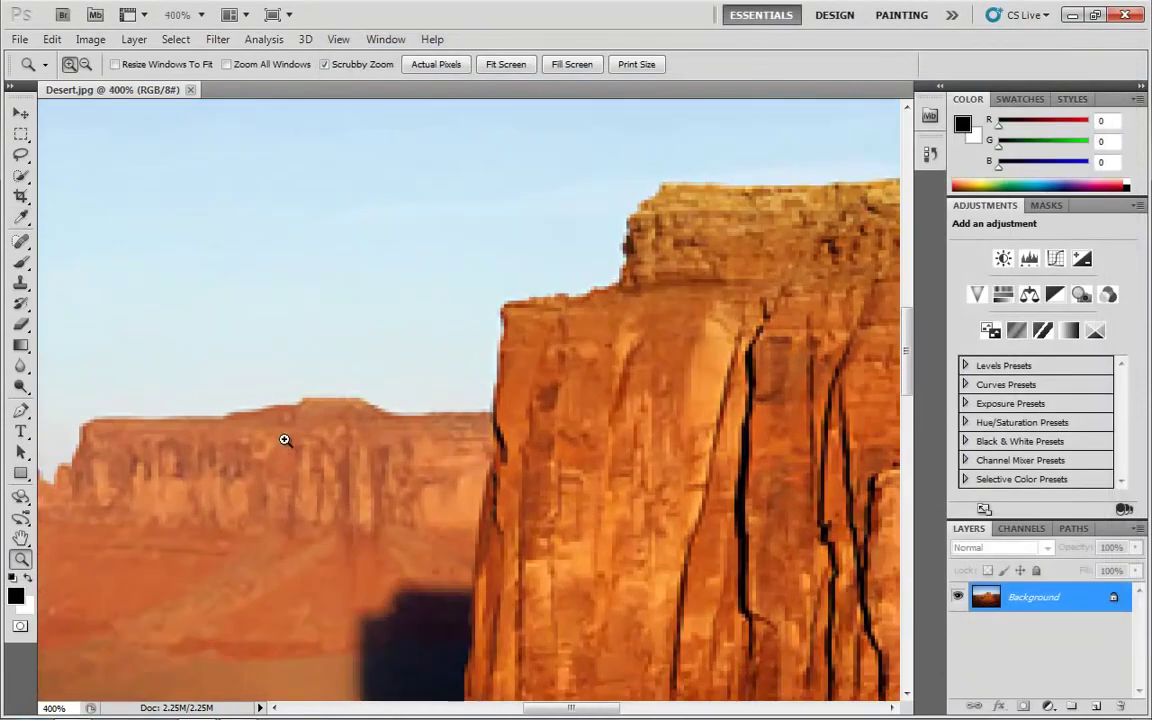
pyautogui.click(284, 440)
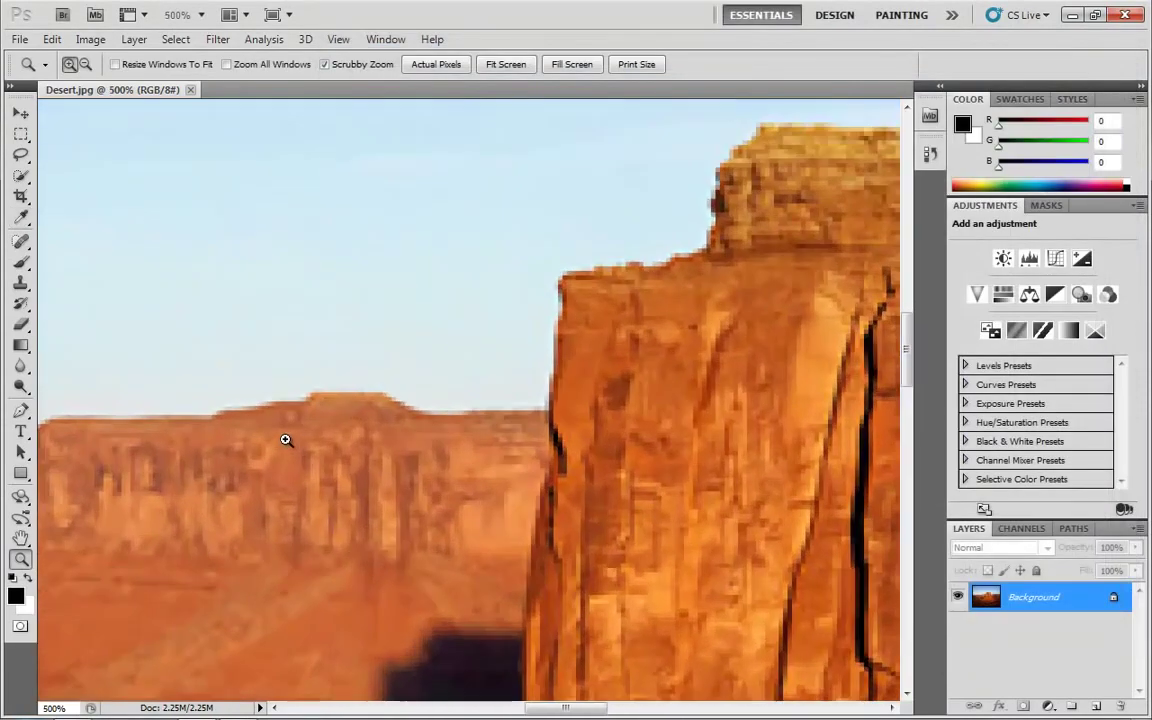
pyautogui.keyDown('alt'); pyautogui.click(334, 488); pyautogui.keyUp('alt')
pyautogui.moveTo(336, 492); pyautogui.dragTo(334, 489)
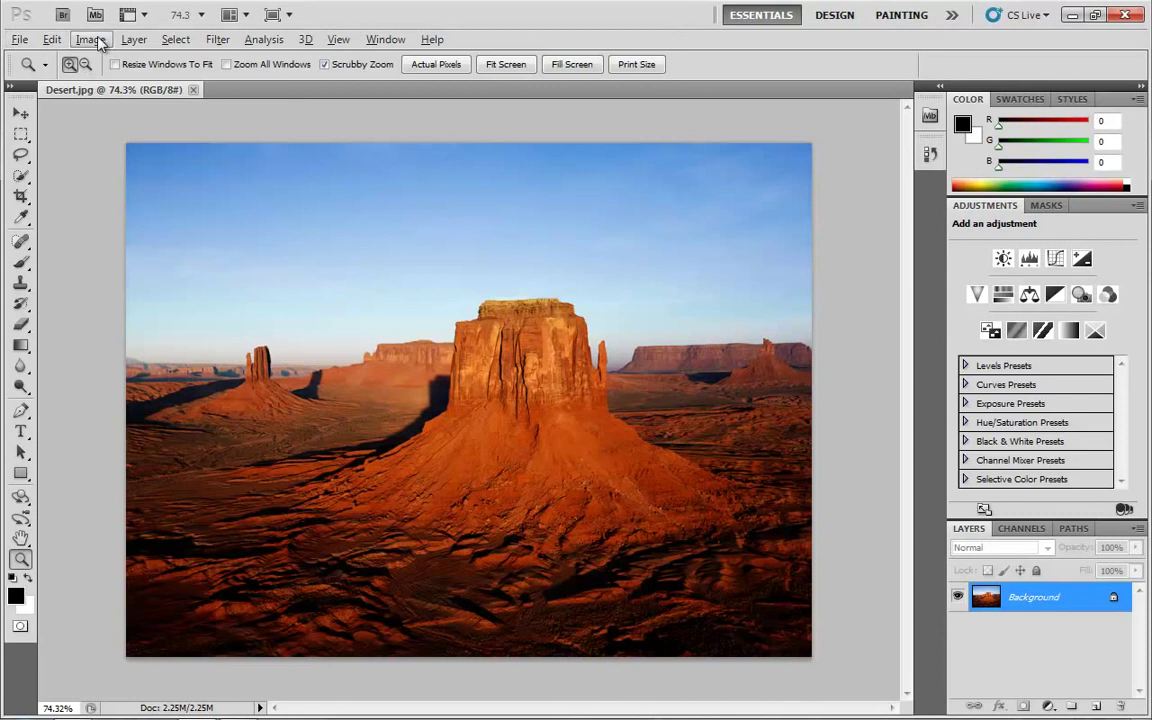
# Enable Zoom Resizes Windows in the General preferences and activate the Zoom tool.
pyautogui.click(52, 39)
pyautogui.moveTo(100, 668)
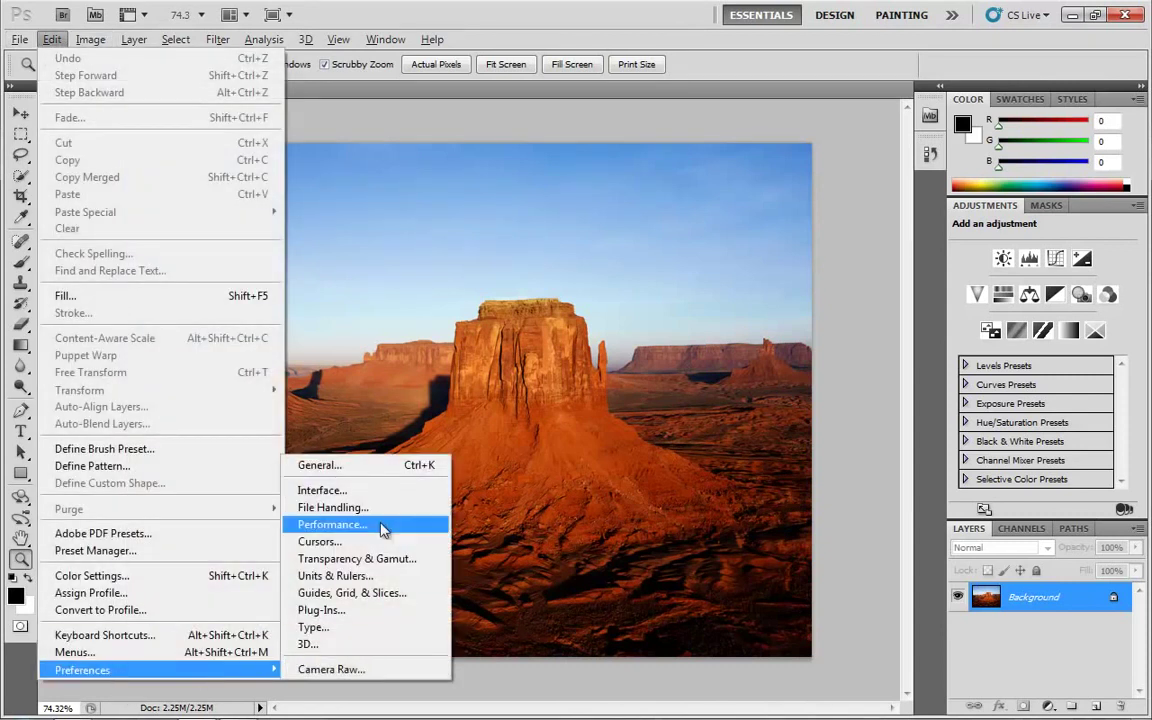
pyautogui.click(325, 465)
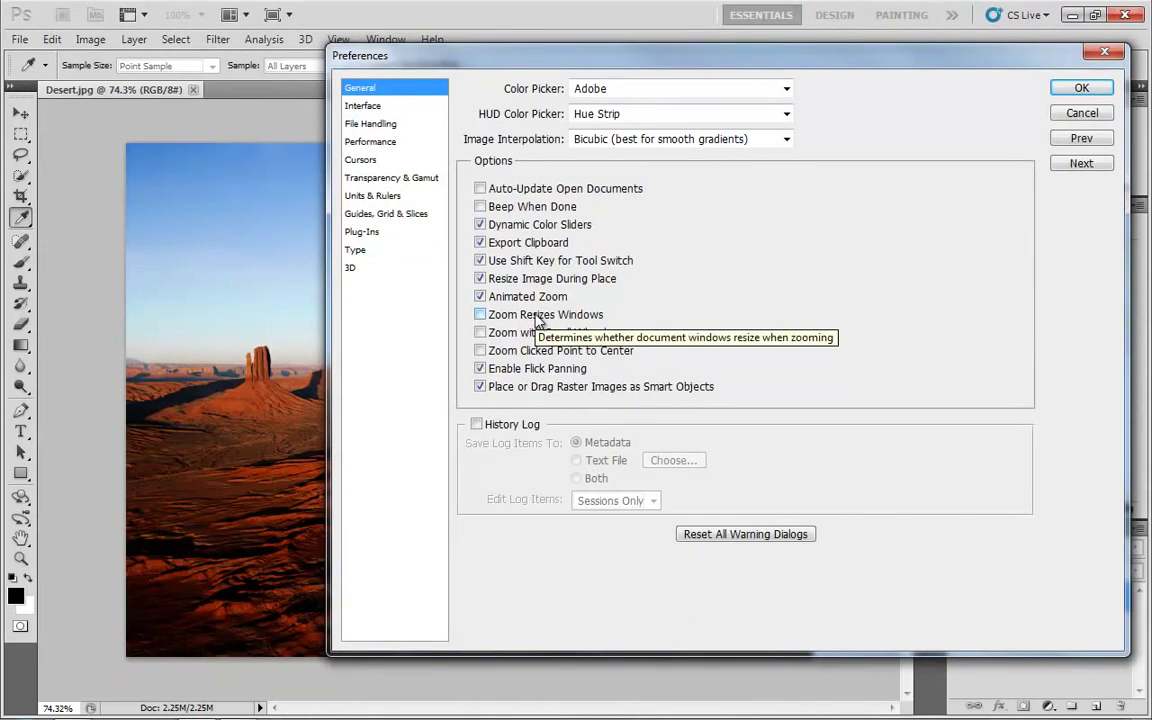
pyautogui.click(537, 316)
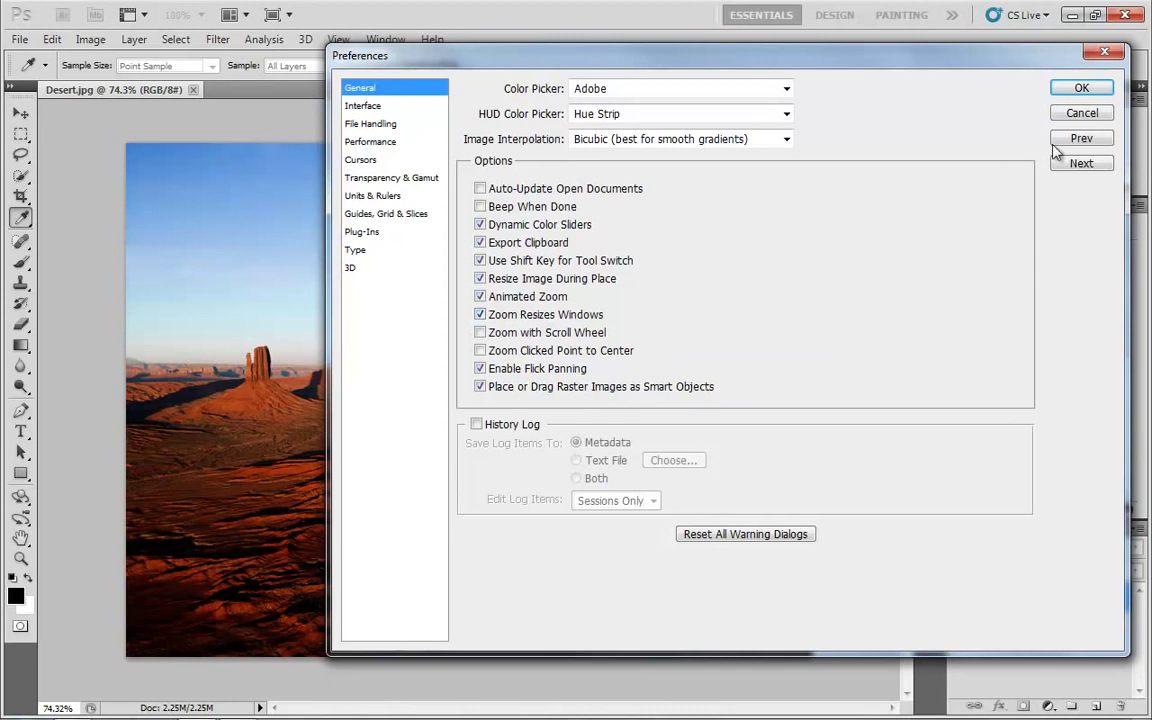
pyautogui.click(1075, 88)
pyautogui.press('z')
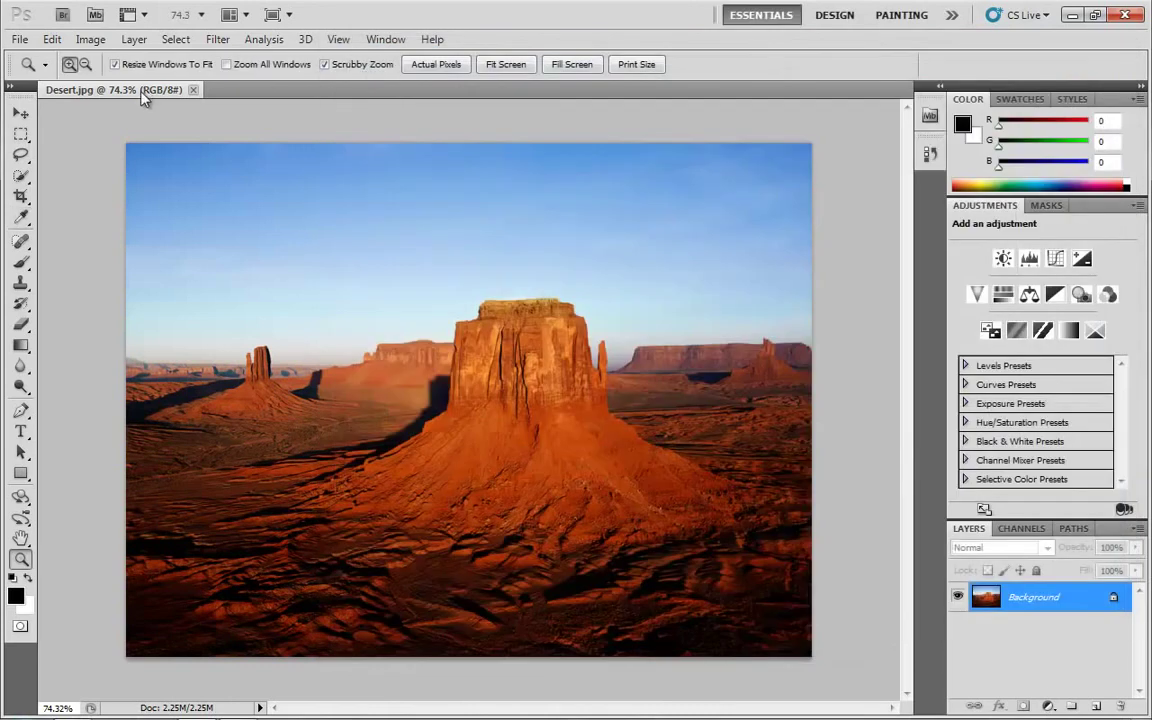
# Float the Desert document in its own window and zoom it out to 16.67% to test window resizing.
pyautogui.moveTo(145, 90); pyautogui.dragTo(205, 131)
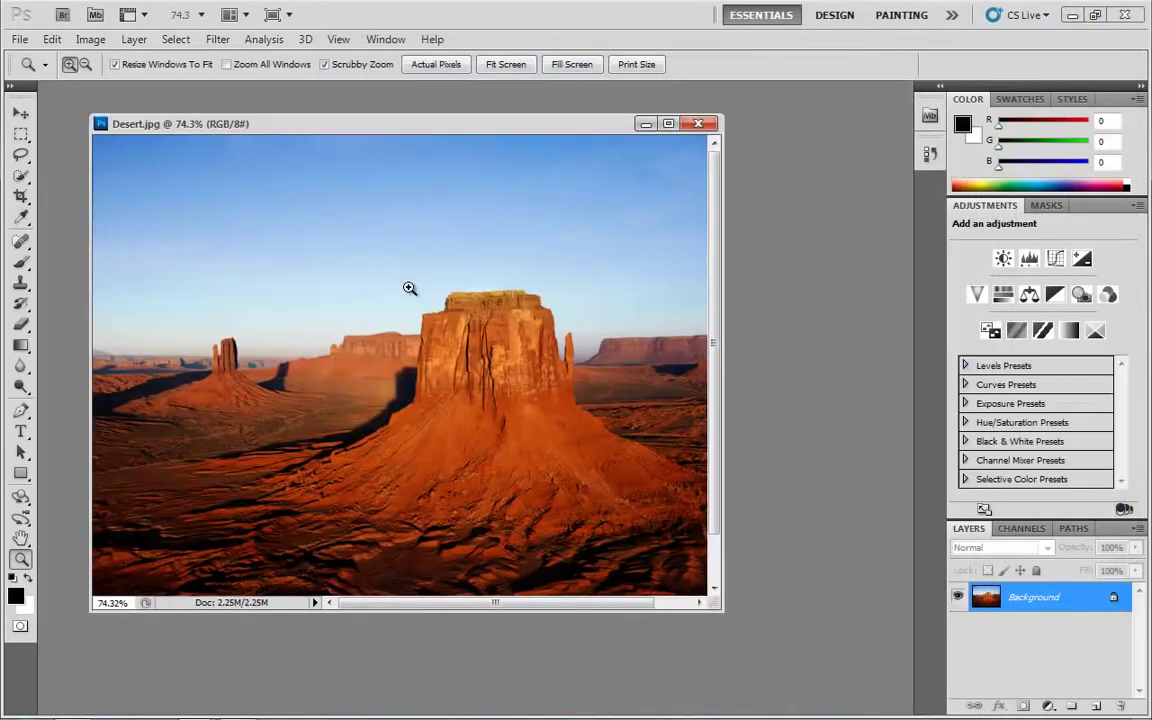
pyautogui.click(442, 339)
pyautogui.keyDown('alt'); pyautogui.click(445, 343); pyautogui.keyUp('alt')
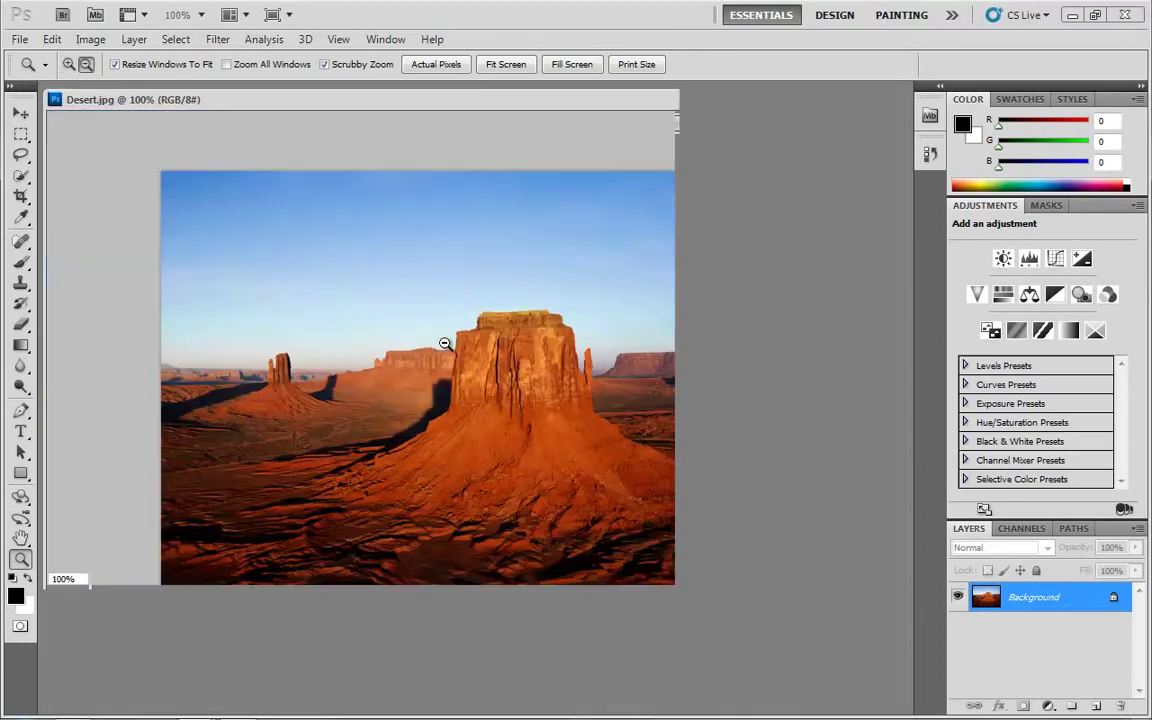
pyautogui.keyDown('alt'); pyautogui.click(345, 288); pyautogui.keyUp('alt')
pyautogui.keyDown('alt'); pyautogui.click(237, 234); pyautogui.keyUp('alt')
pyautogui.keyDown('alt'); pyautogui.click(200, 203); pyautogui.keyUp('alt')
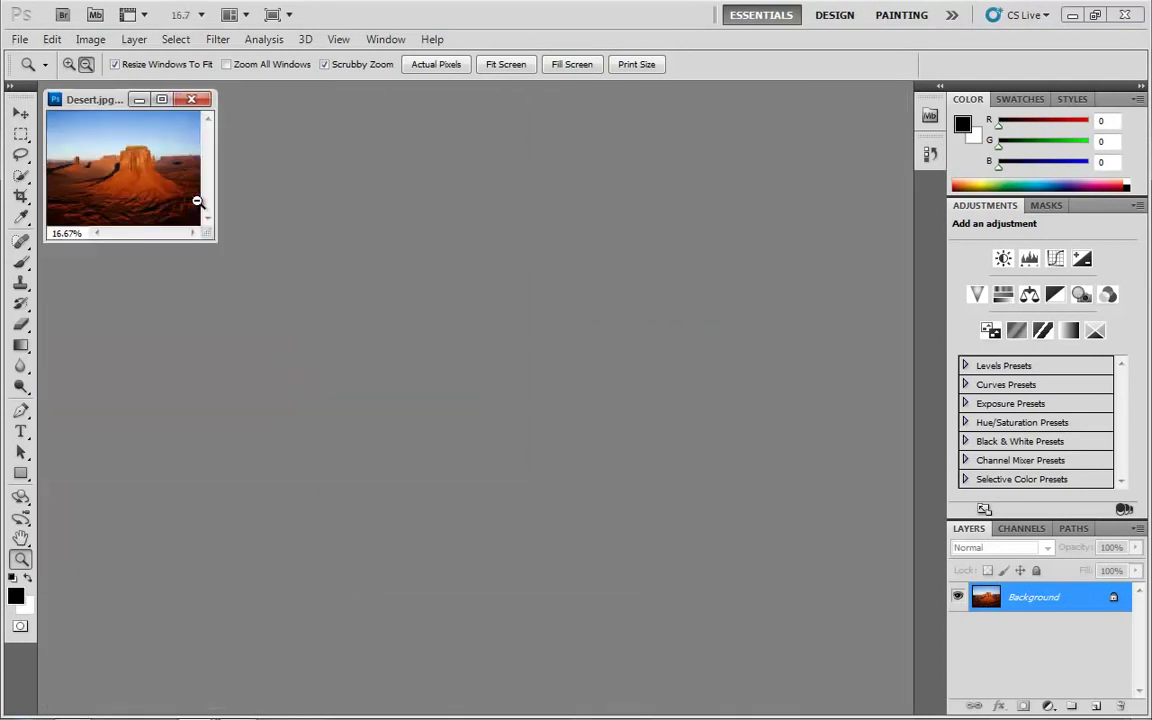
# Zoom the floating Desert window back in to 100%.
pyautogui.click(139, 167)
pyautogui.click(142, 171)
pyautogui.click(180, 188)
pyautogui.click(205, 196)
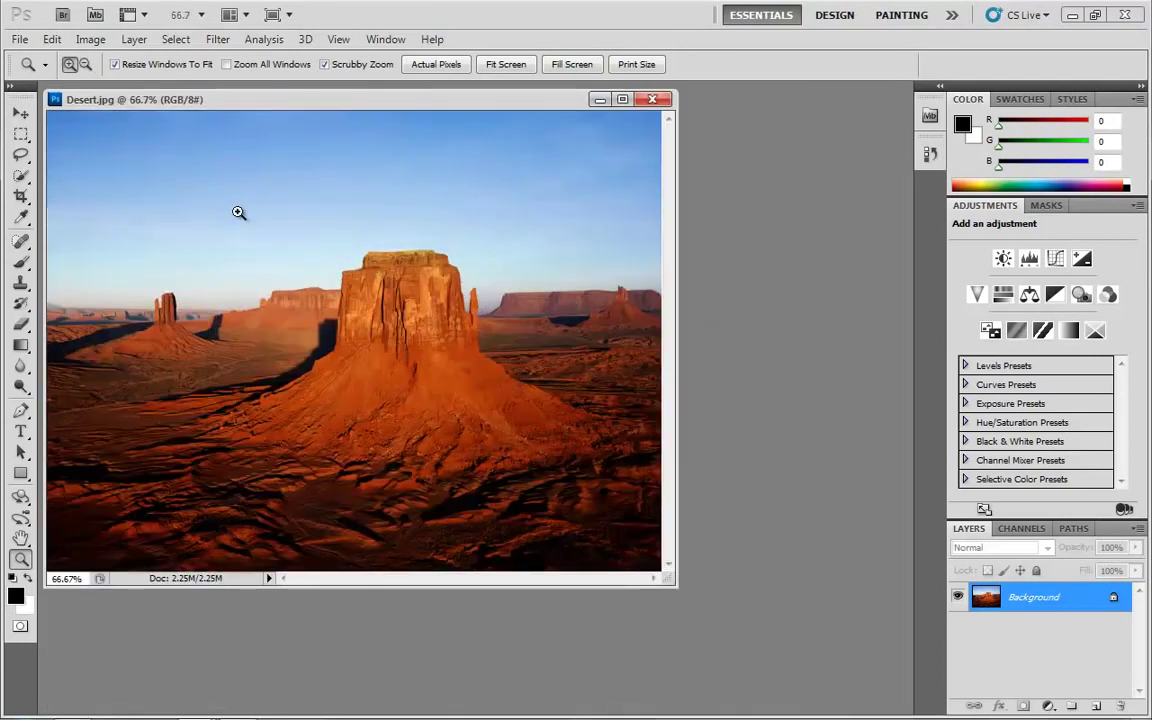
pyautogui.click(238, 212)
# Turn off Resize Windows To Fit for the Zoom tool and test zooming the Desert image to 200%.
pyautogui.click(115, 64)
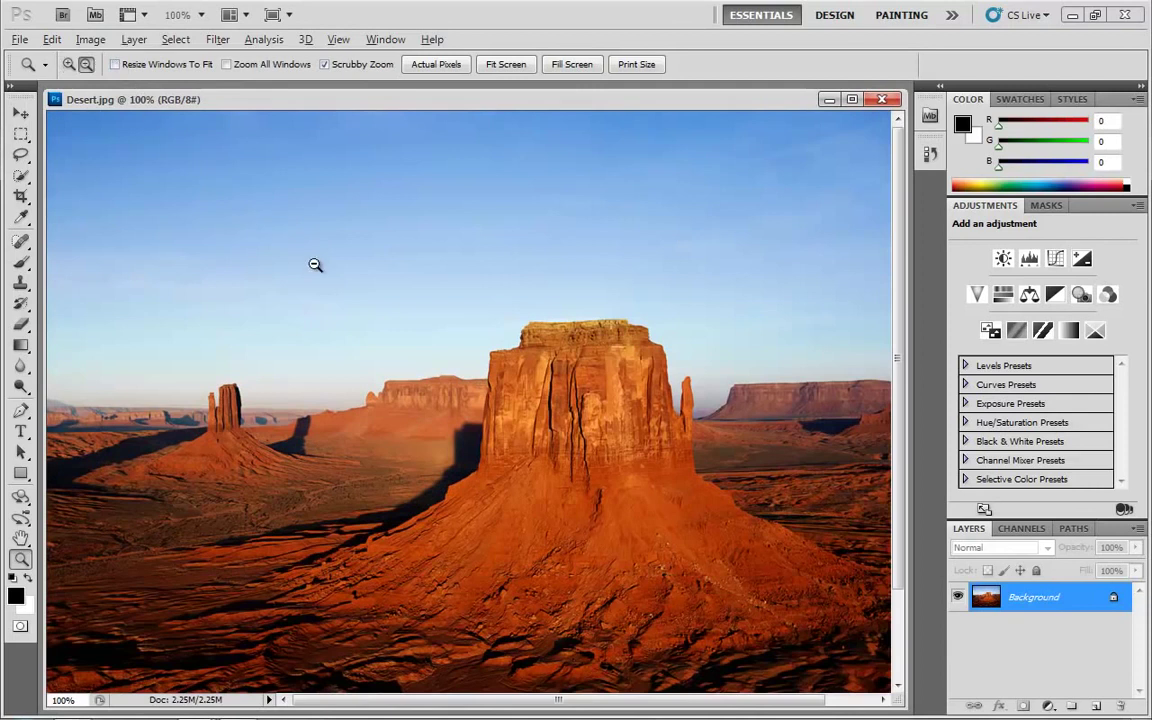
pyautogui.keyDown('alt'); pyautogui.click(314, 263); pyautogui.keyUp('alt')
pyautogui.click(314, 263)
pyautogui.click(314, 263)
# Turn Resize Windows To Fit back on and zoom the floating Desert window out to 50%.
pyautogui.click(115, 64)
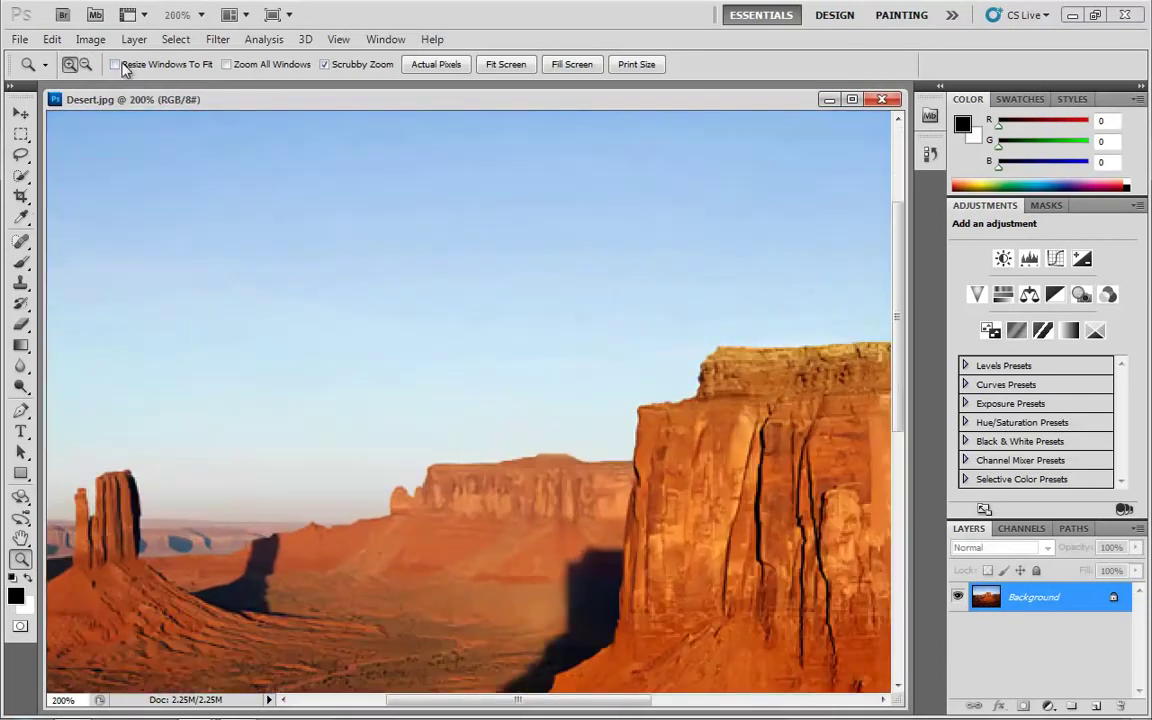
pyautogui.keyDown('alt'); pyautogui.click(383, 293); pyautogui.keyUp('alt')
pyautogui.keyDown('alt'); pyautogui.click(383, 293); pyautogui.keyUp('alt')
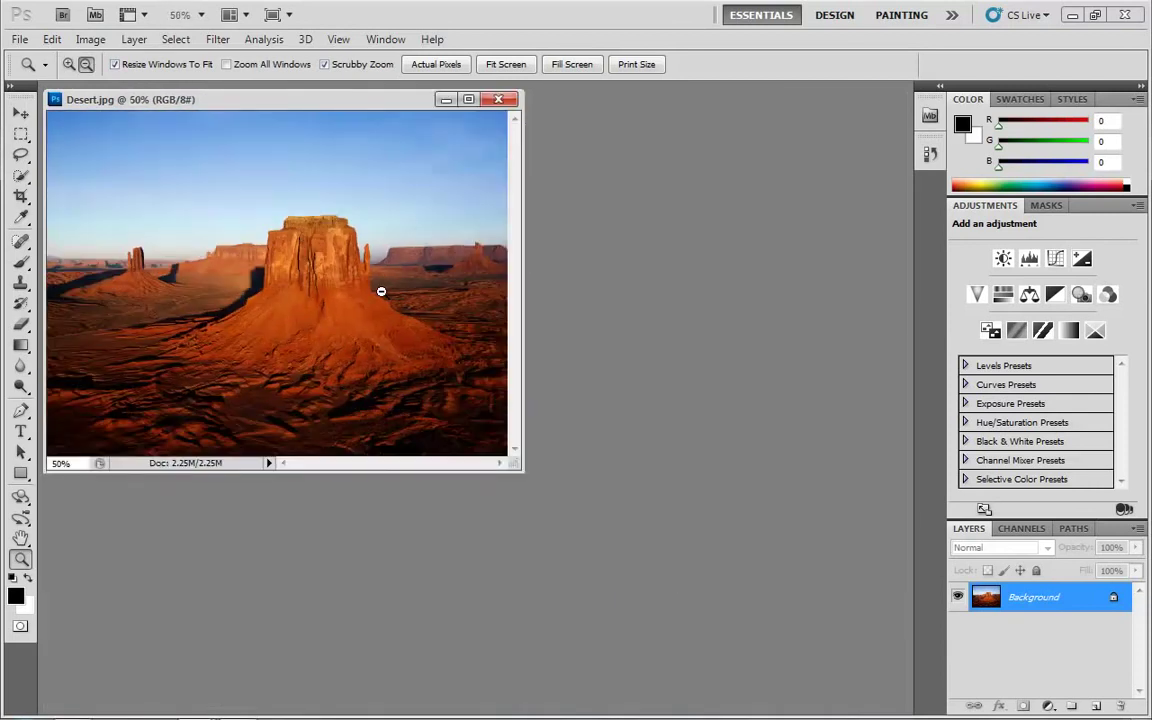
# Dock the floating Desert window back as a tabbed document.
pyautogui.click(46, 39)
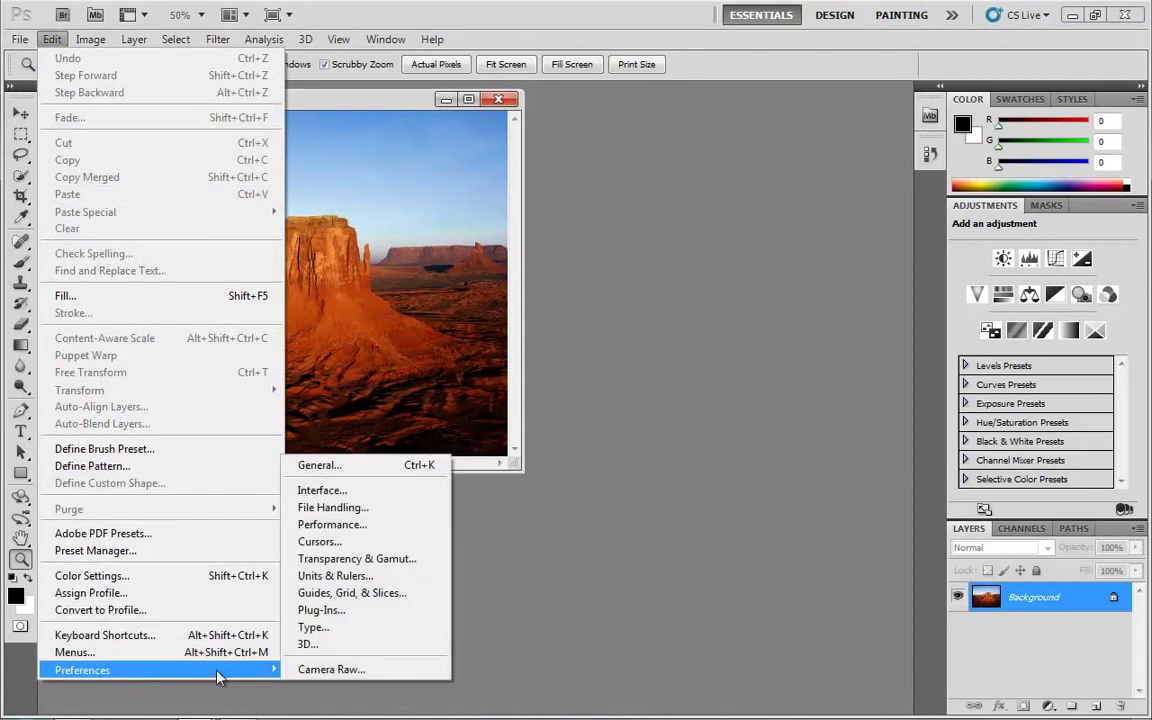
pyautogui.click(390, 110)
pyautogui.moveTo(390, 110); pyautogui.dragTo(298, 72)
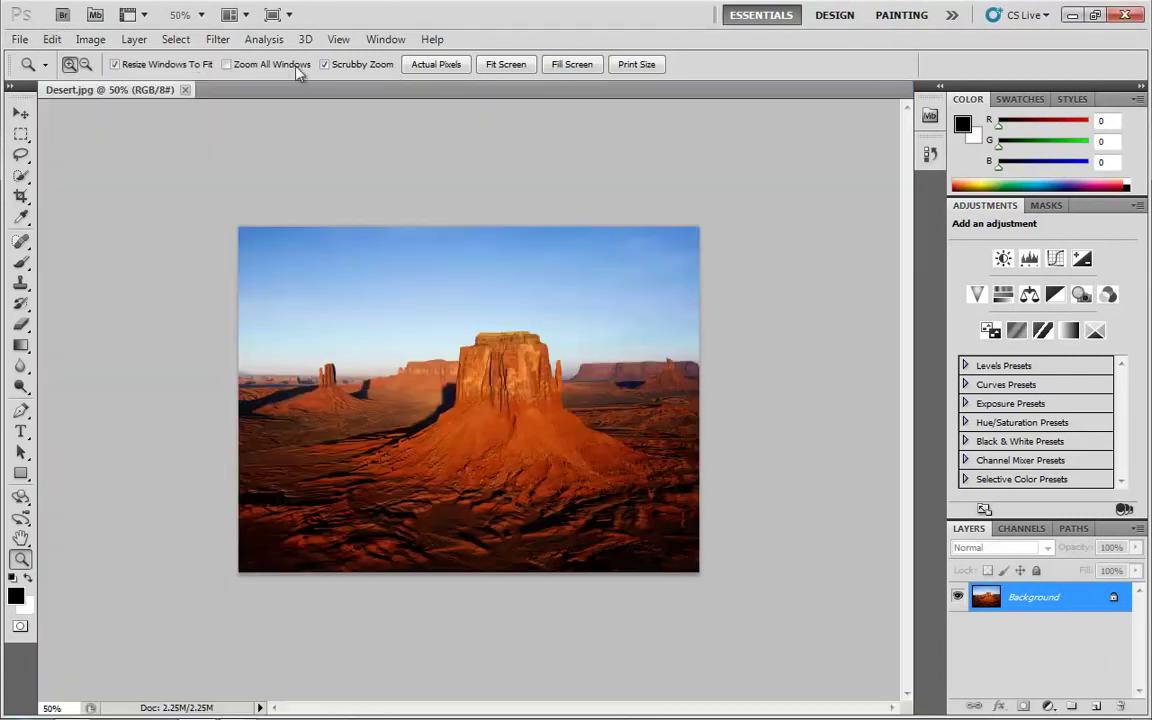
# Enable Zoom with Scroll Wheel and turn off Zoom Resizes Windows in the General preferences.
pyautogui.click(51, 39)
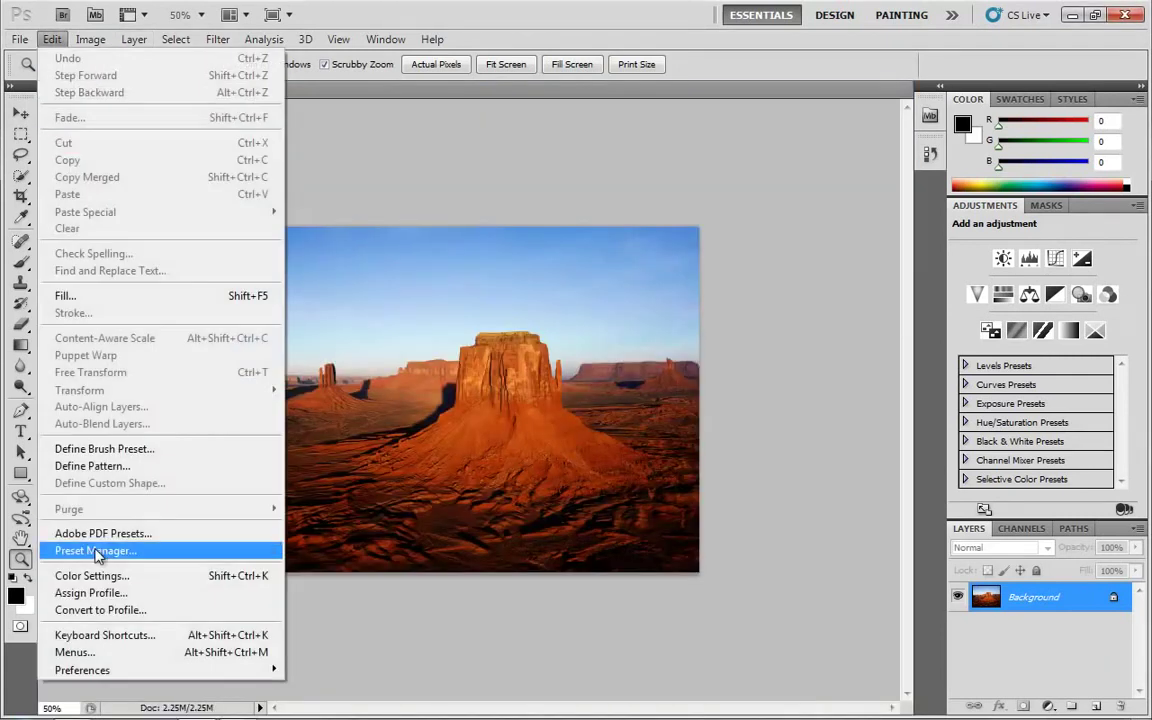
pyautogui.moveTo(80, 668)
pyautogui.click(322, 466)
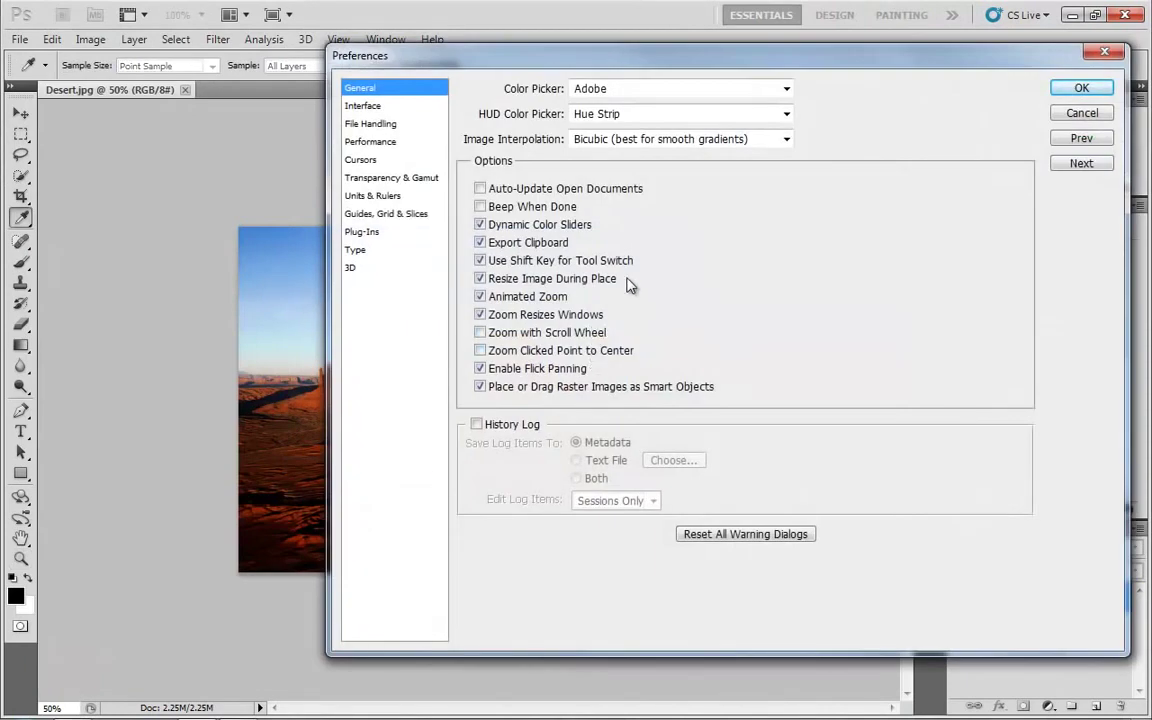
pyautogui.click(520, 332)
pyautogui.click(515, 314)
pyautogui.click(1075, 92)
# Enlarge the Desert image to about 116%, activate the Move tool and test scroll-wheel zooming in and out.
pyautogui.press('z')
pyautogui.moveTo(432, 437); pyautogui.dragTo(77, 334)
pyautogui.click(20, 113)
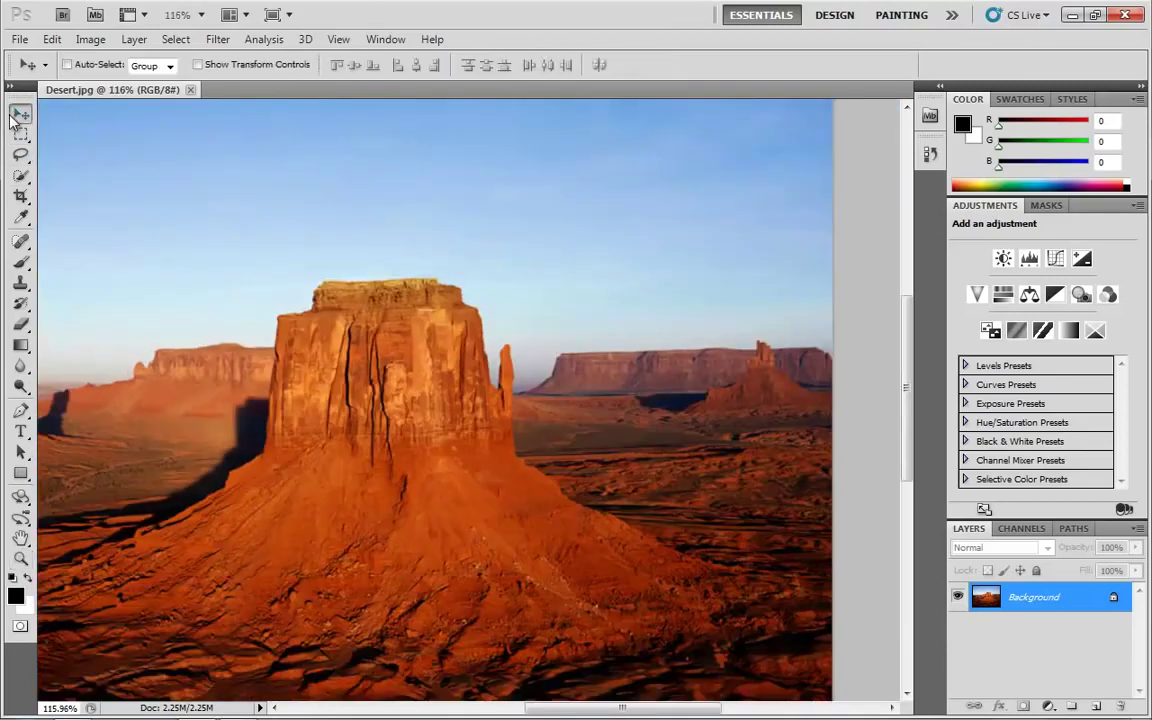
pyautogui.scroll(1, 369, 396)
pyautogui.scroll(2, 369, 396)
pyautogui.scroll(-3, 440, 390)
pyautogui.scroll(1, 681, 545)
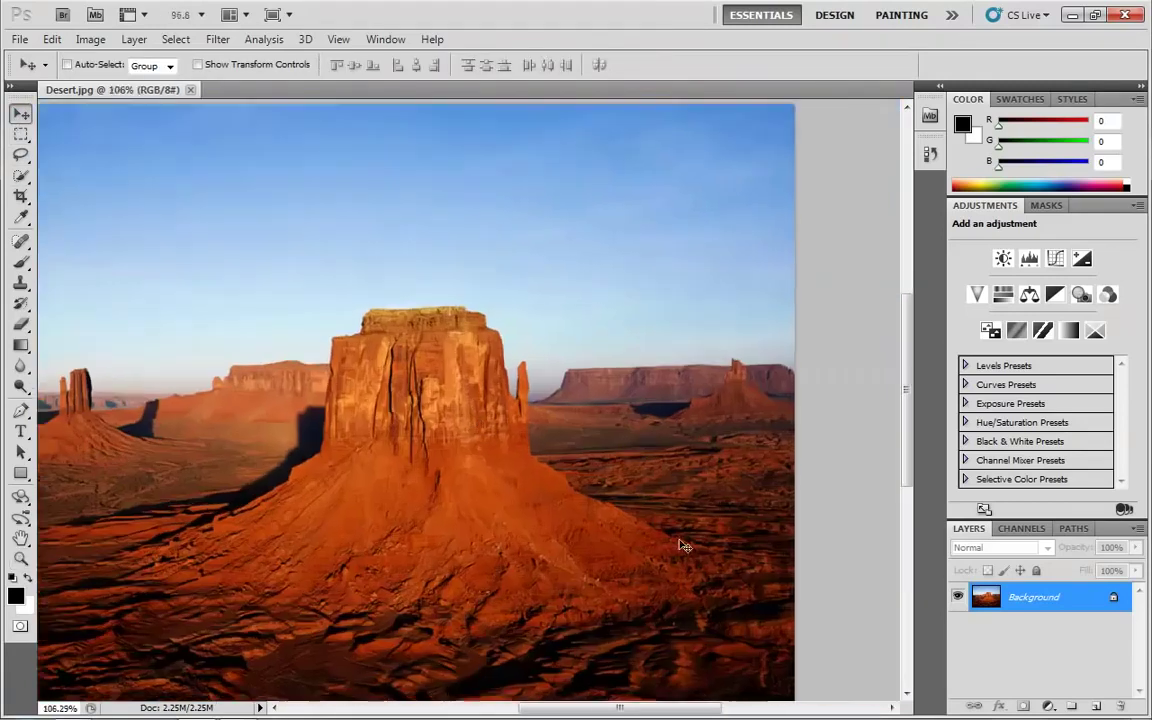
# Test scroll-wheel zooming over different parts of the Desert image, going in as far as 800% and back out to about 81%.
pyautogui.scroll(-2, 668, 601)
pyautogui.scroll(4, 686, 597)
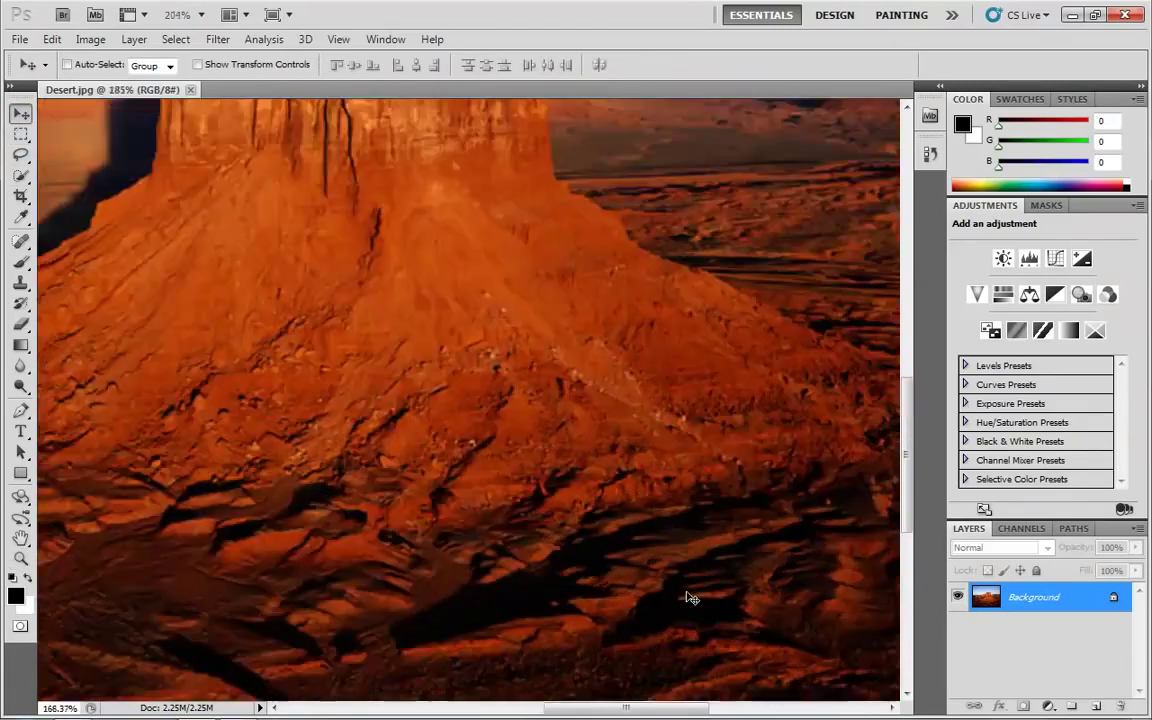
pyautogui.scroll(-4, 660, 585)
pyautogui.scroll(-1, 632, 572)
pyautogui.scroll(3, 215, 360)
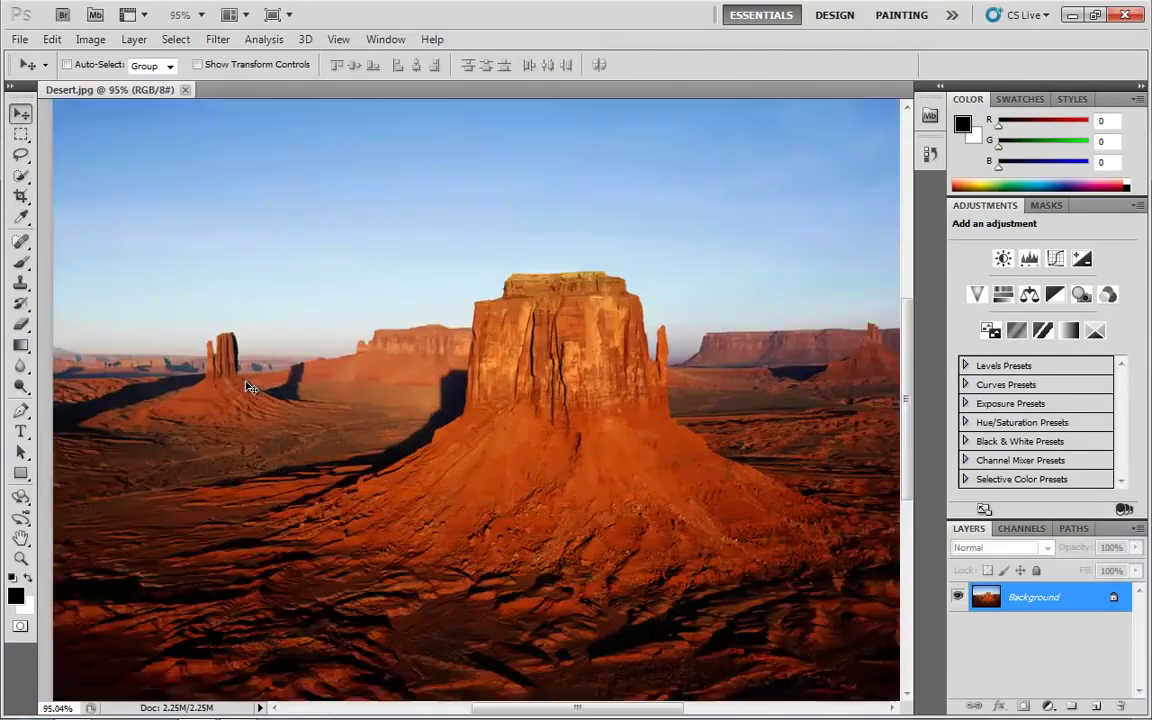
pyautogui.scroll(1, 210, 370)
pyautogui.scroll(-5, 220, 376)
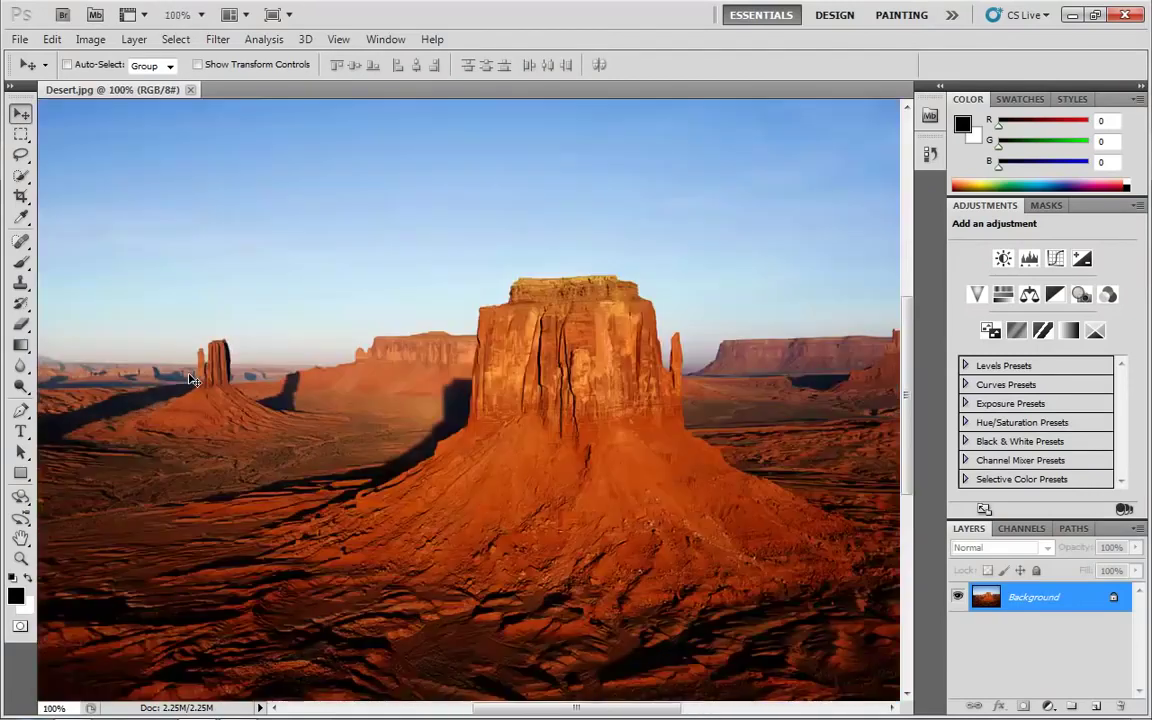
pyautogui.scroll(6, 285, 375)
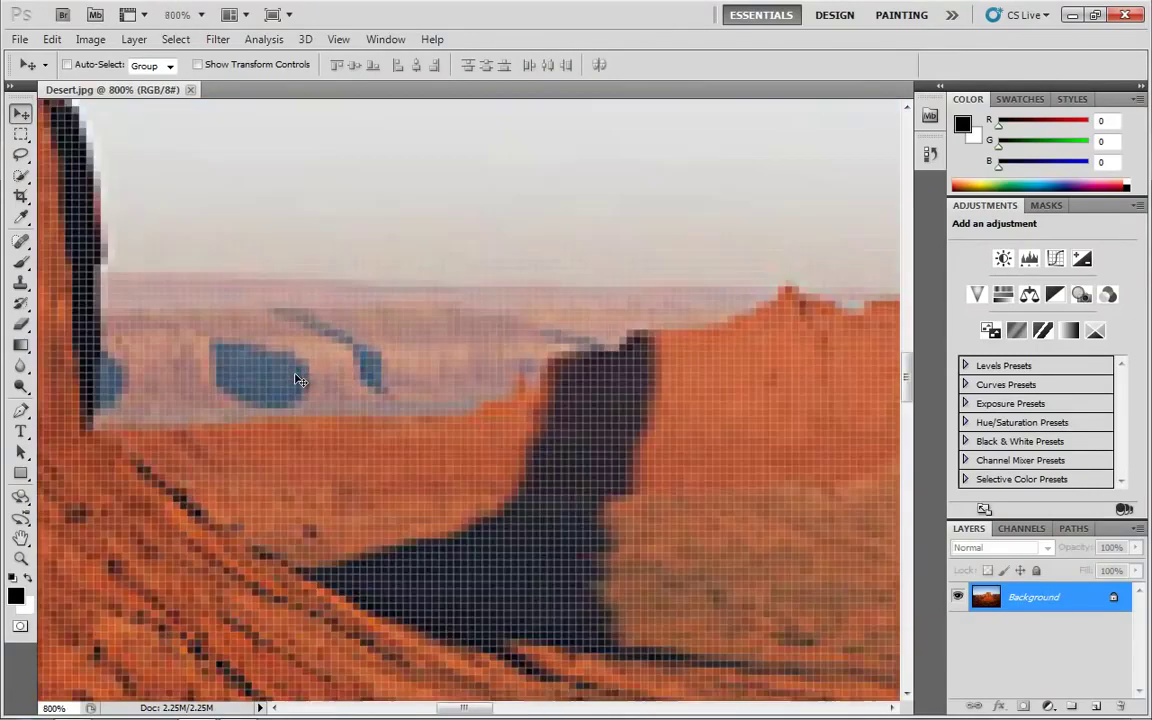
pyautogui.scroll(-3, 298, 381)
pyautogui.scroll(-3, 298, 381)
pyautogui.scroll(9, 297, 379)
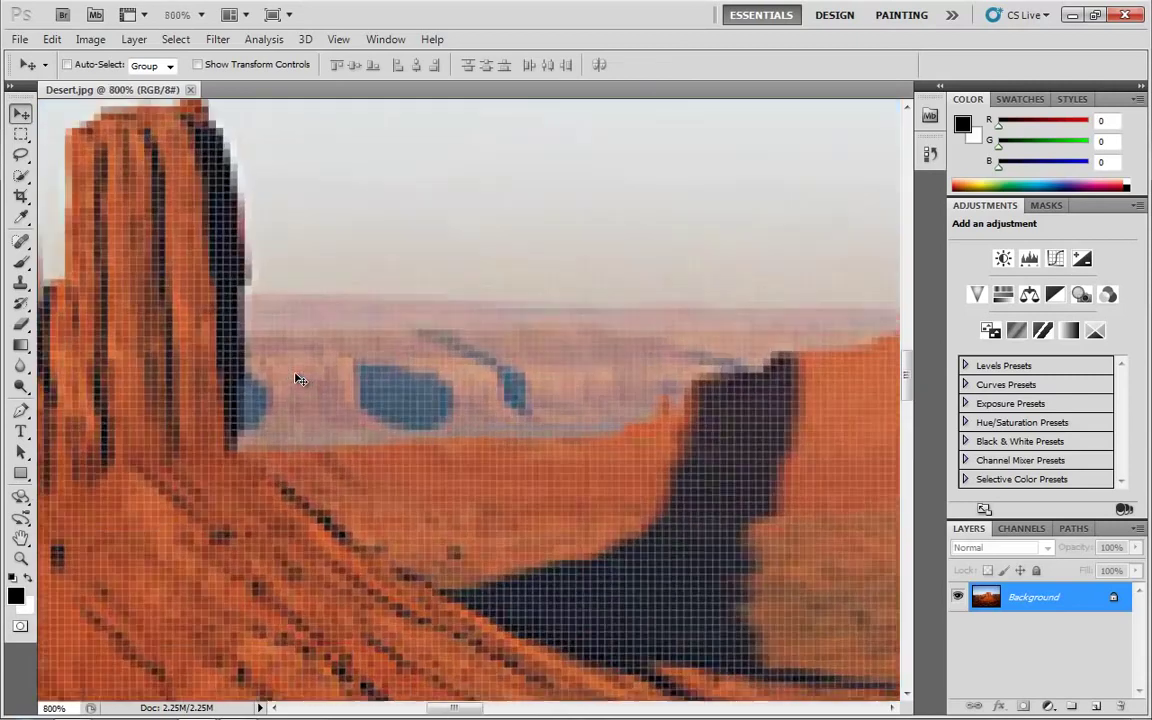
pyautogui.scroll(-7, 298, 378)
pyautogui.scroll(-2, 514, 397)
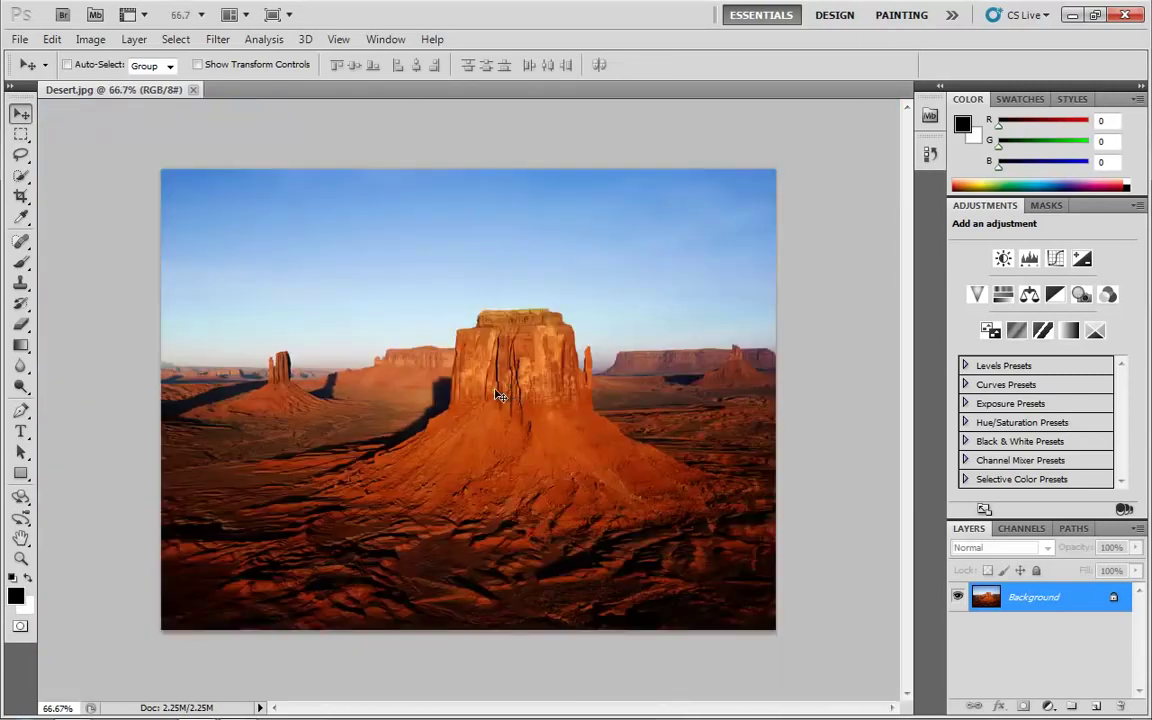
pyautogui.scroll(1, 500, 395)
pyautogui.scroll(1, 496, 393)
pyautogui.scroll(-2, 496, 393)
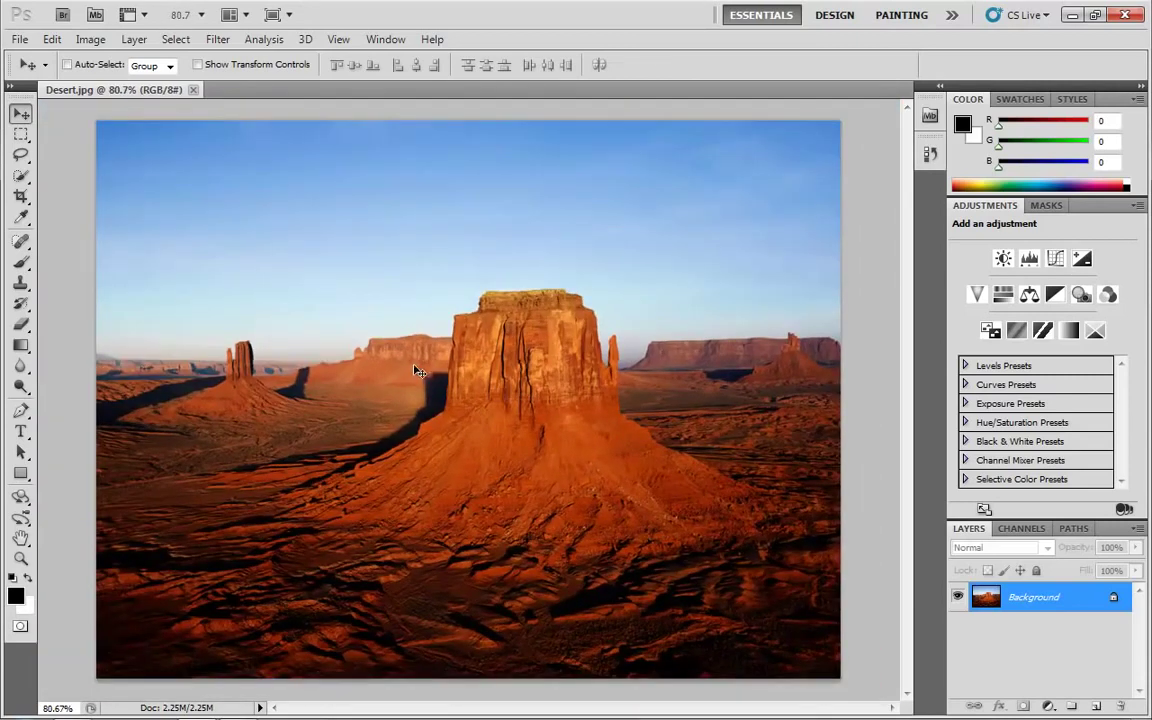
# Turn off Zoom Clicked Point to Center in the General preferences and activate the Zoom tool.
pyautogui.click(52, 40)
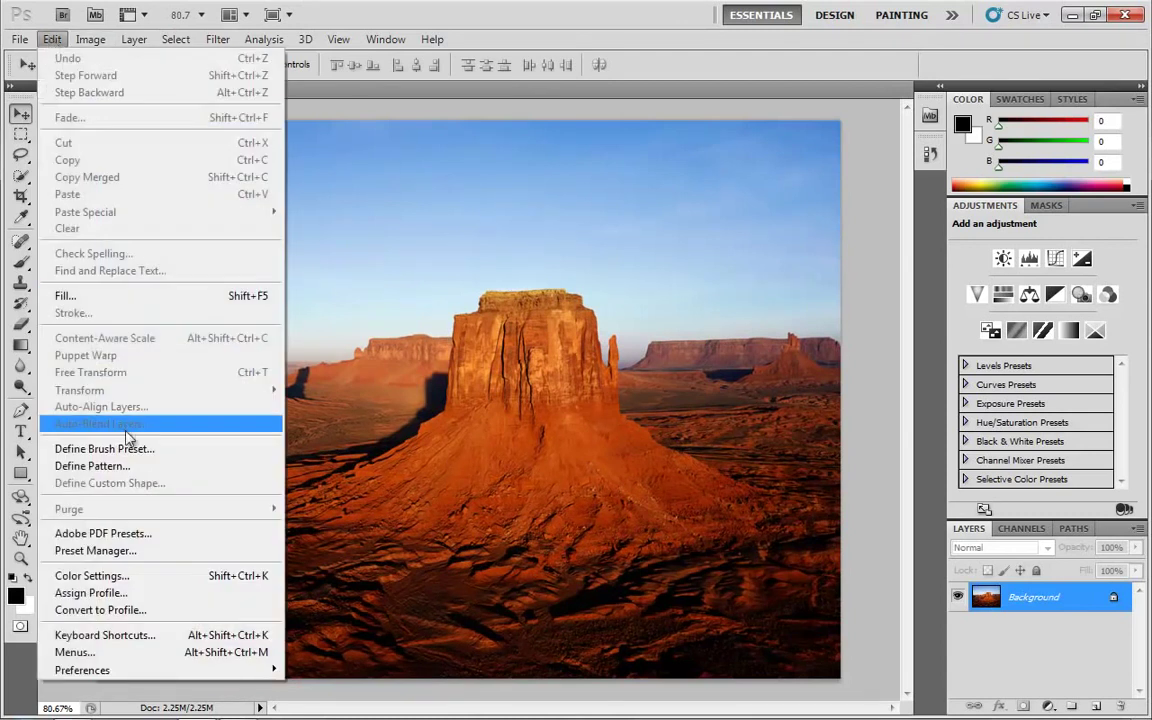
pyautogui.moveTo(115, 674)
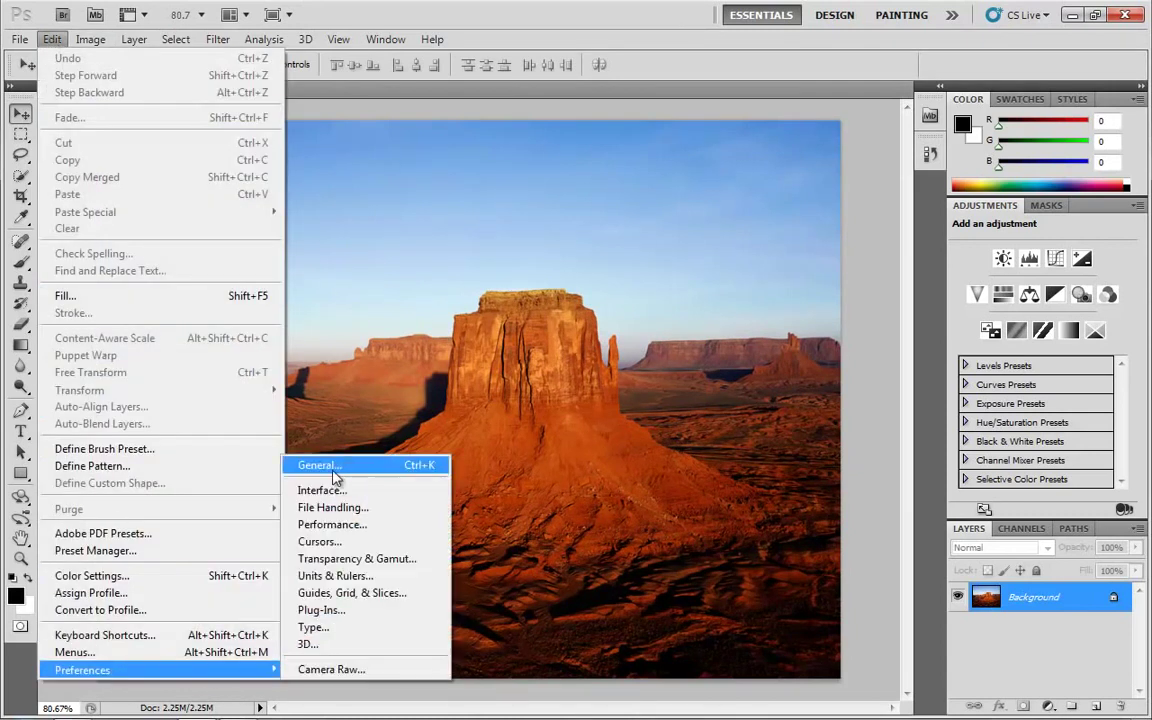
pyautogui.click(334, 468)
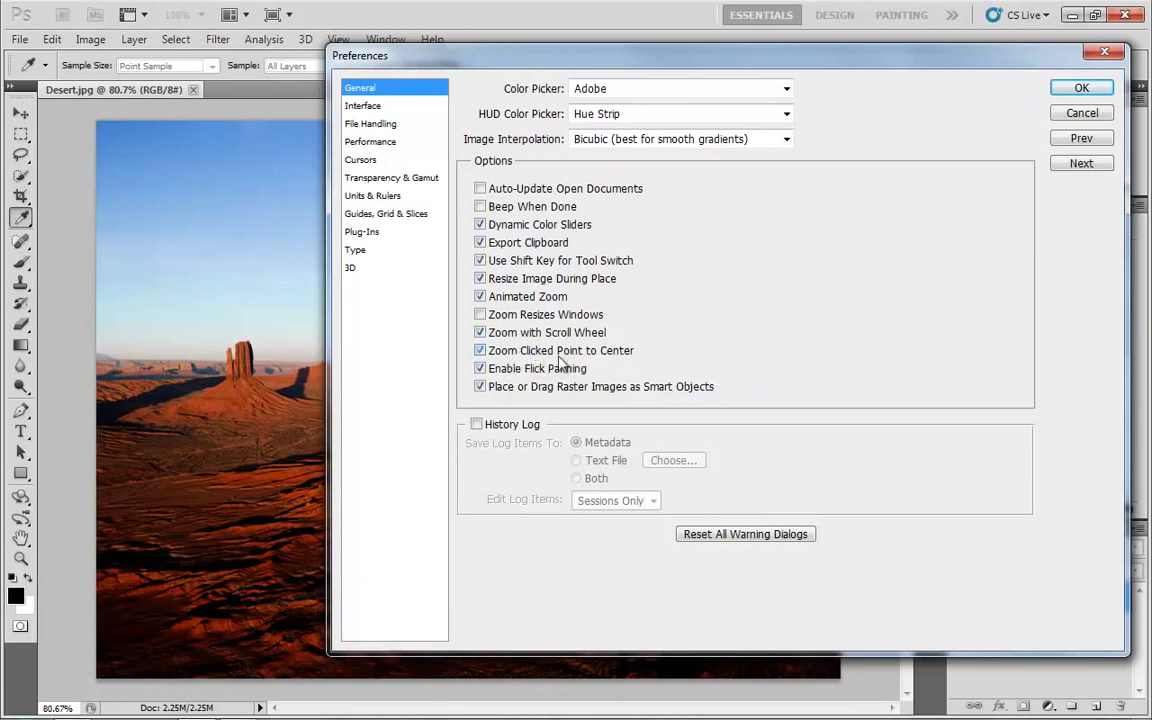
pyautogui.click(1081, 88)
pyautogui.click(21, 558)
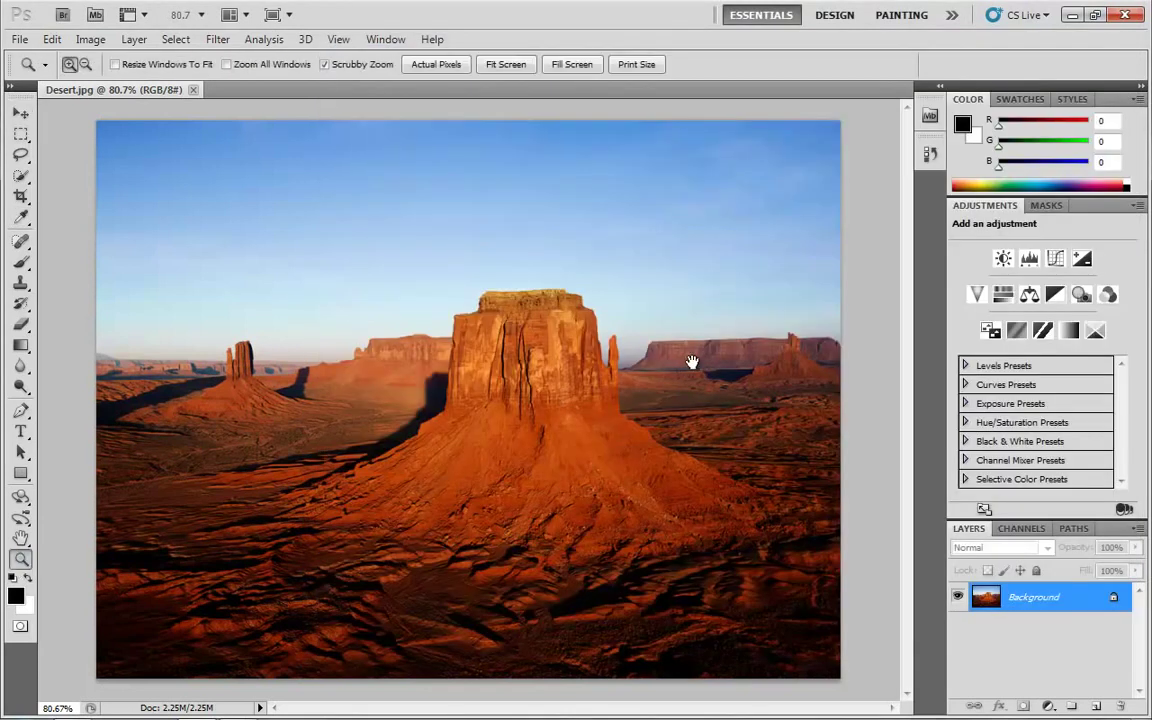
# Zoom in stepwise on the tip of the small distant butte up to 3200%, and return the image to 100%.
pyautogui.click(791, 332)
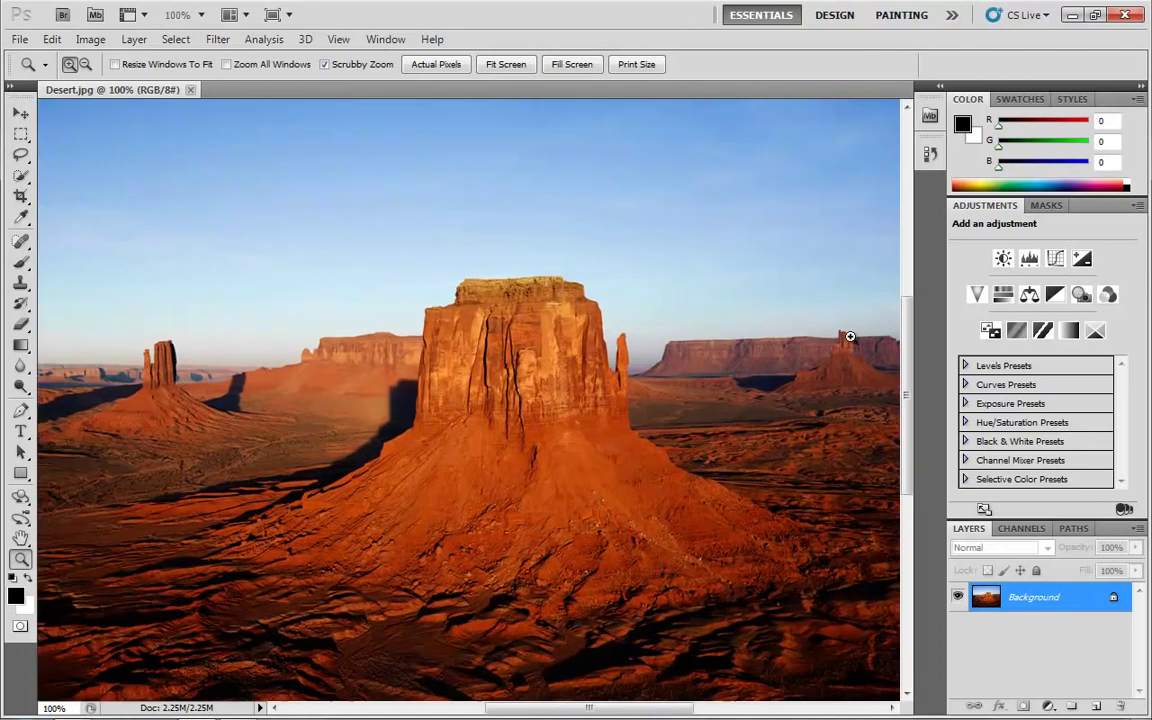
pyautogui.click(843, 334)
pyautogui.click(843, 336)
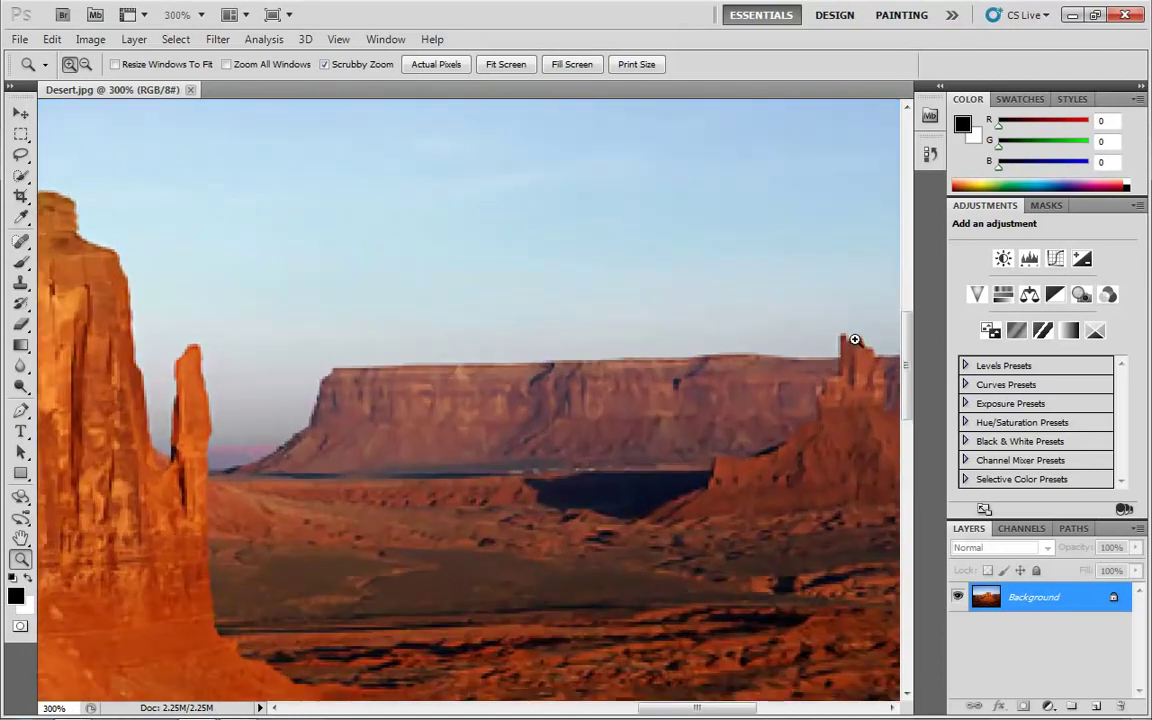
pyautogui.click(852, 341)
pyautogui.click(851, 347)
pyautogui.click(851, 347)
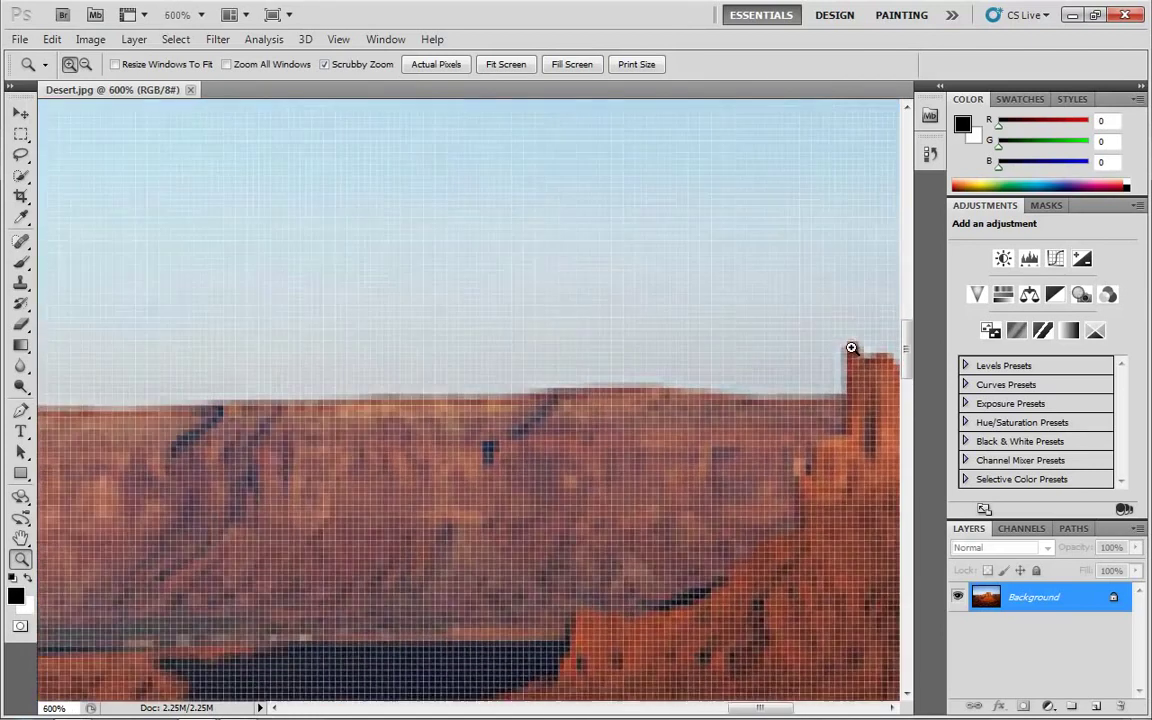
pyautogui.click(853, 352)
pyautogui.moveTo(857, 360); pyautogui.dragTo(807, 342)
pyautogui.click(816, 346)
pyautogui.click(816, 346)
pyautogui.click(812, 344)
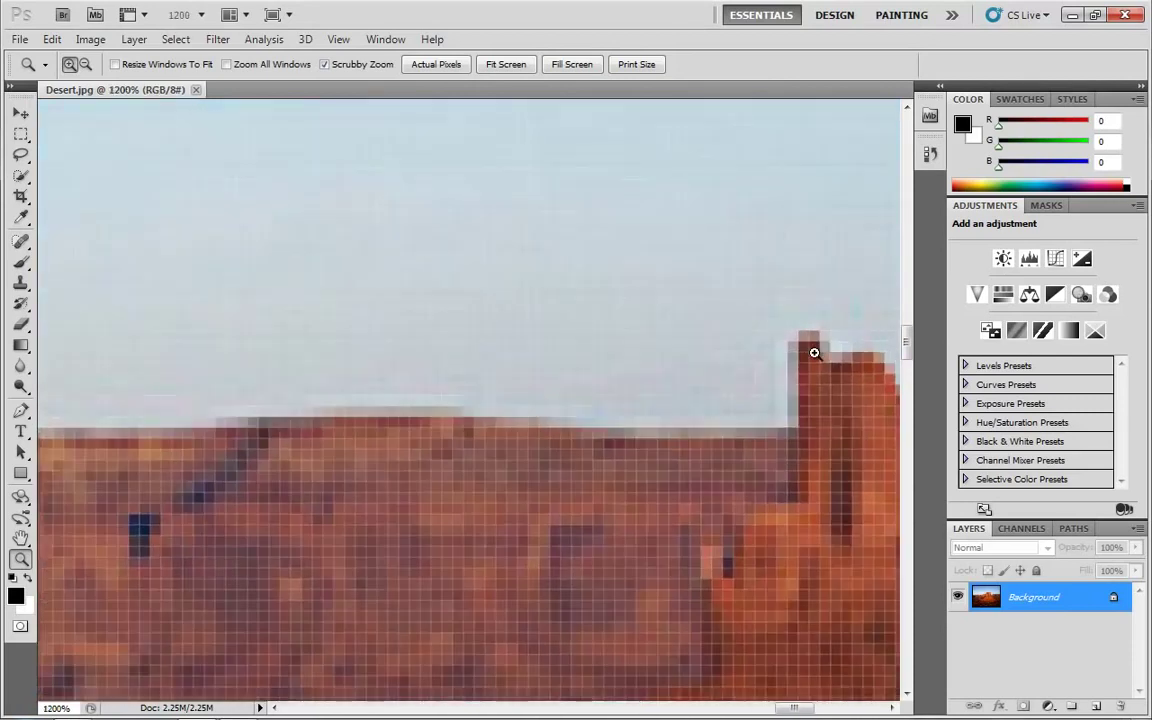
pyautogui.click(812, 348)
pyautogui.click(813, 351)
pyautogui.scroll(-2, 813, 352)
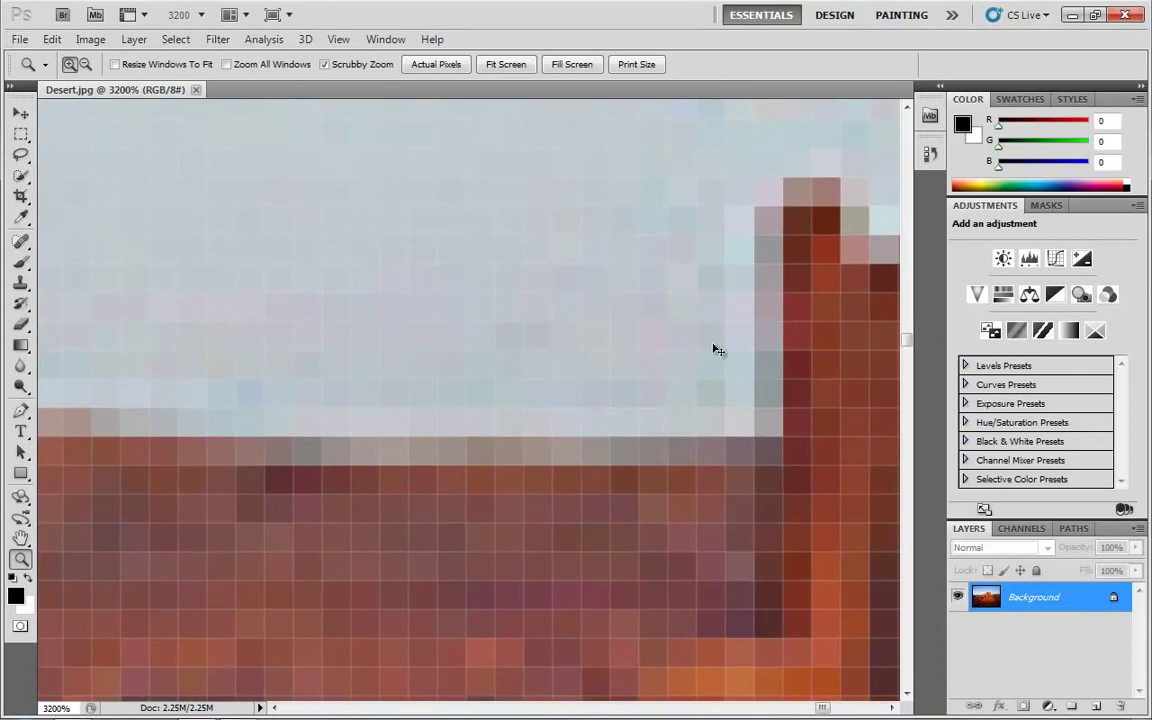
pyautogui.hotkey('ctrl', '1')
pyautogui.moveTo(135, 458); pyautogui.dragTo(496, 437)
# Turn on Zoom Clicked Point to Center in the General preferences and reactivate the Zoom tool.
pyautogui.click(52, 39)
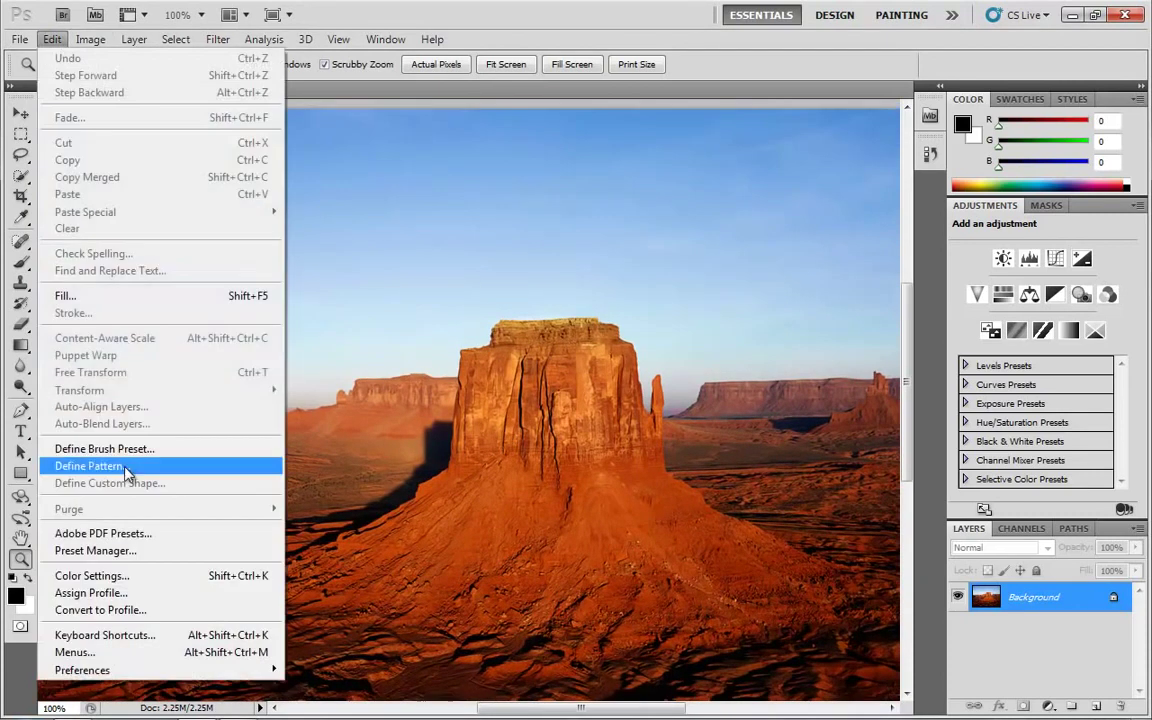
pyautogui.moveTo(116, 670)
pyautogui.click(347, 466)
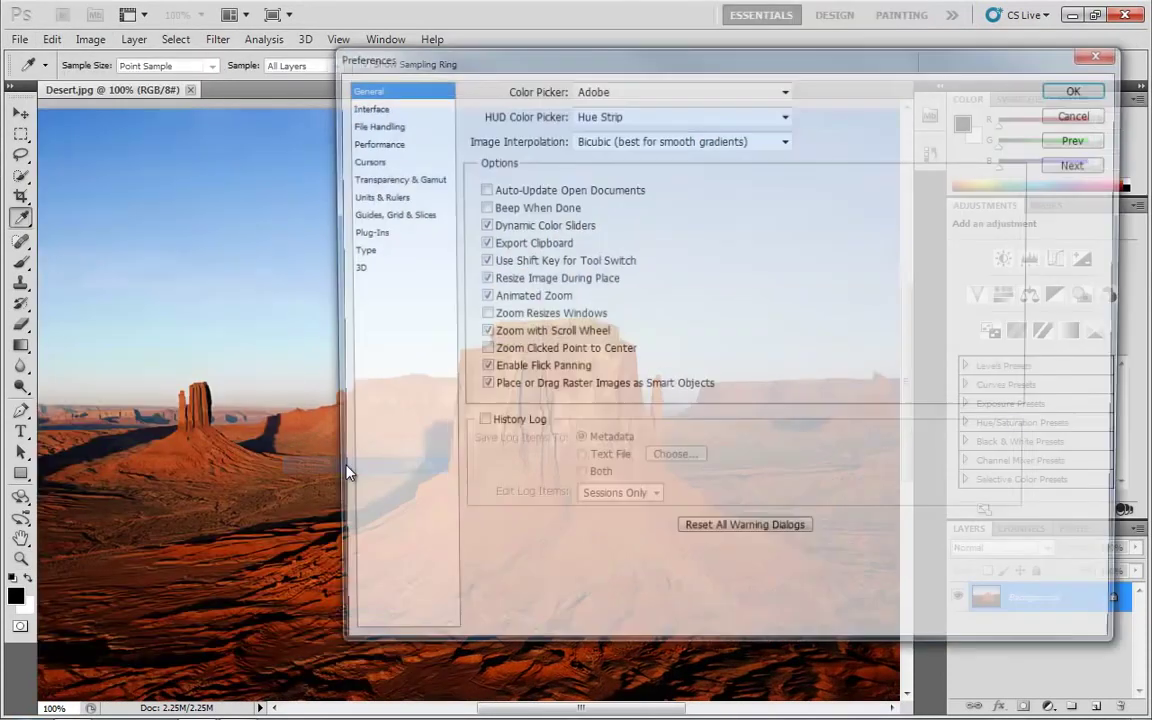
pyautogui.click(500, 351)
pyautogui.click(1080, 89)
pyautogui.press('z')
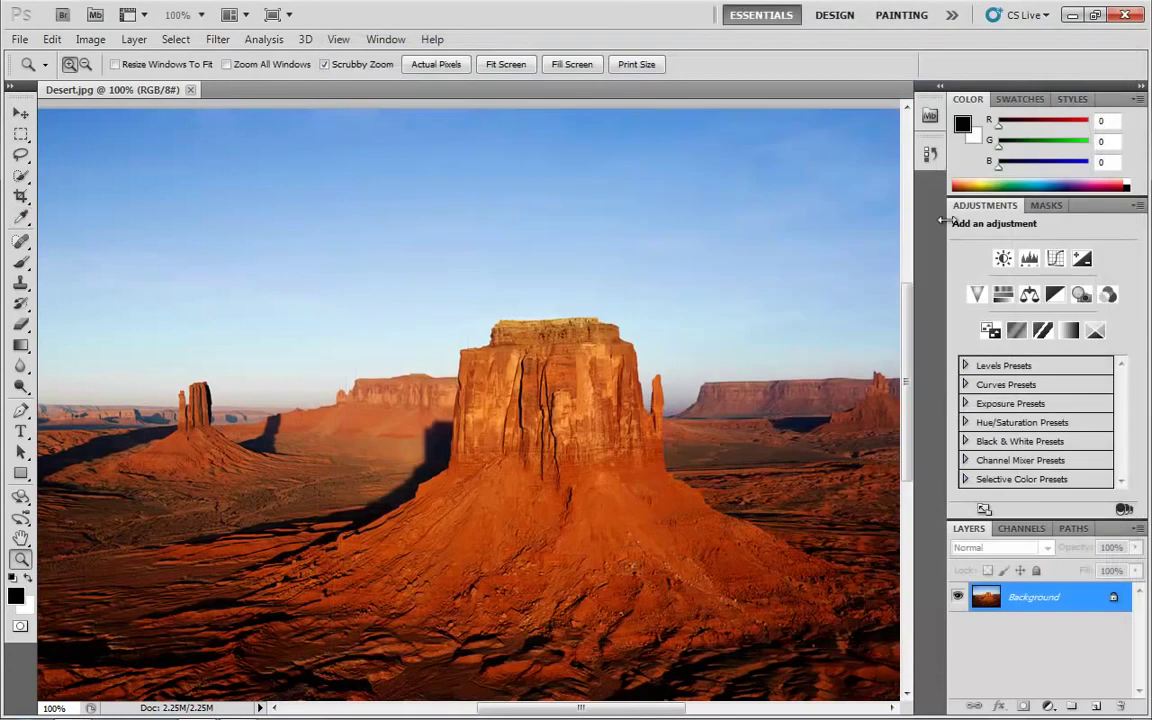
# Test centered zooming on the small distant butte up to 600%, and bring the image back to 100%.
pyautogui.click(876, 373)
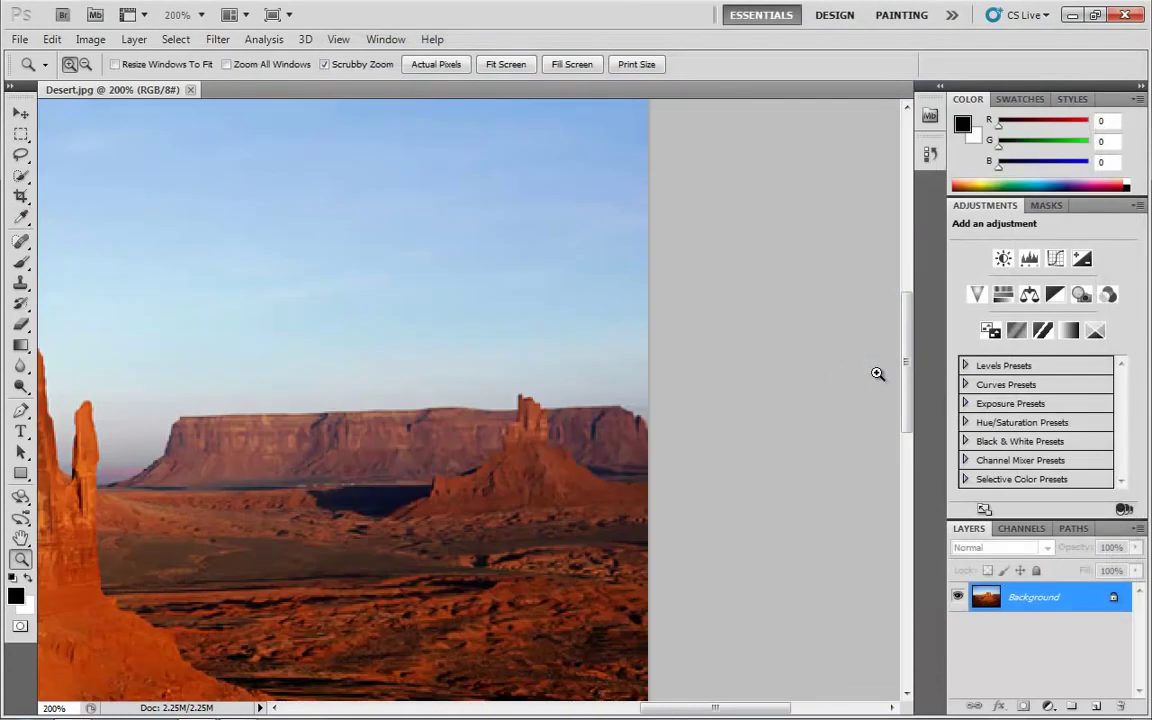
pyautogui.click(523, 399)
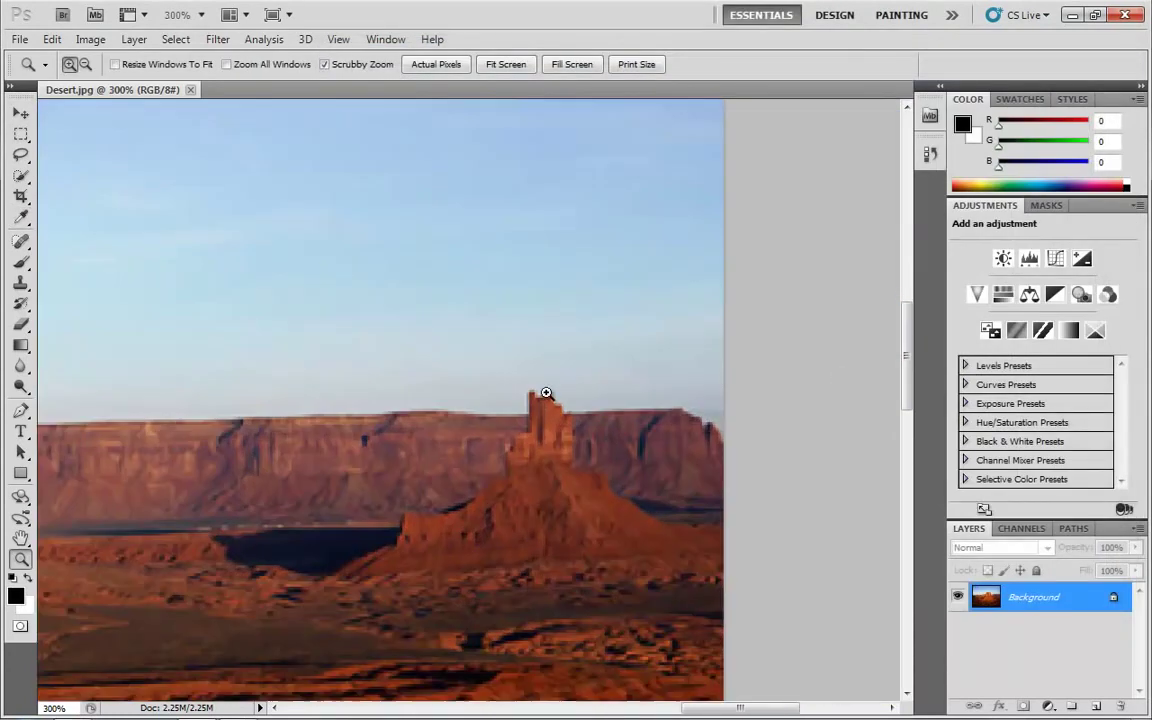
pyautogui.click(538, 393)
pyautogui.click(541, 392)
pyautogui.click(549, 391)
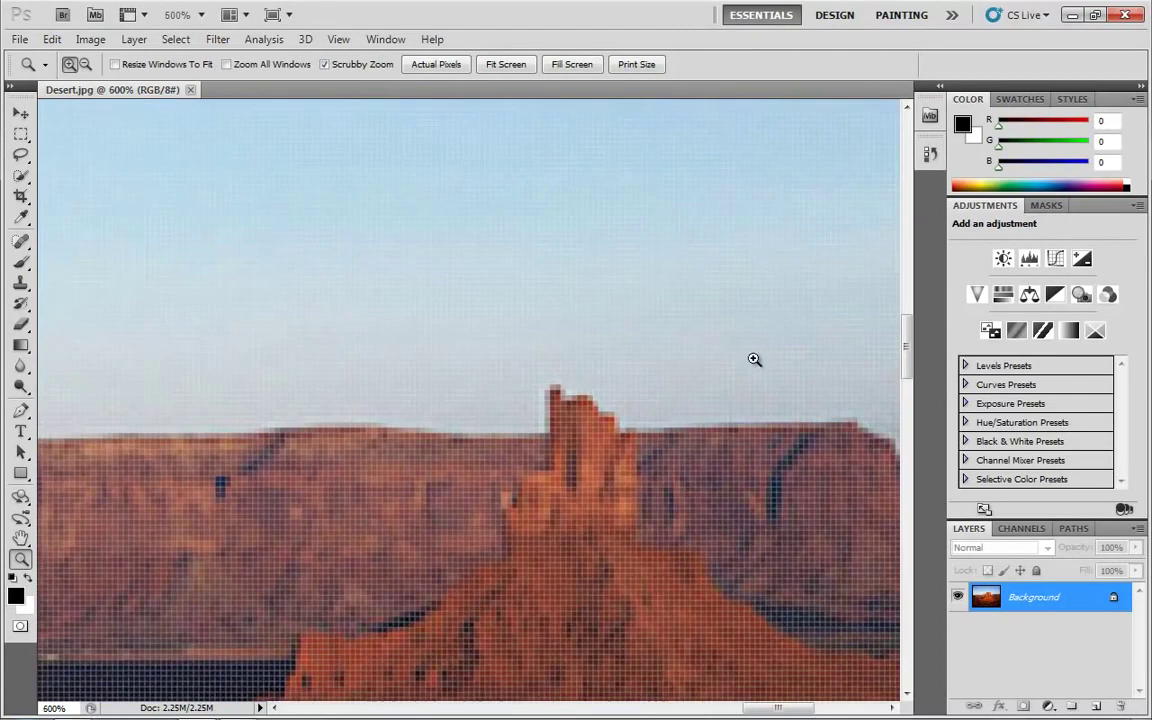
pyautogui.press('space')
pyautogui.moveTo(708, 401); pyautogui.dragTo(516, 417)
pyautogui.scroll(-3, 355, 418)
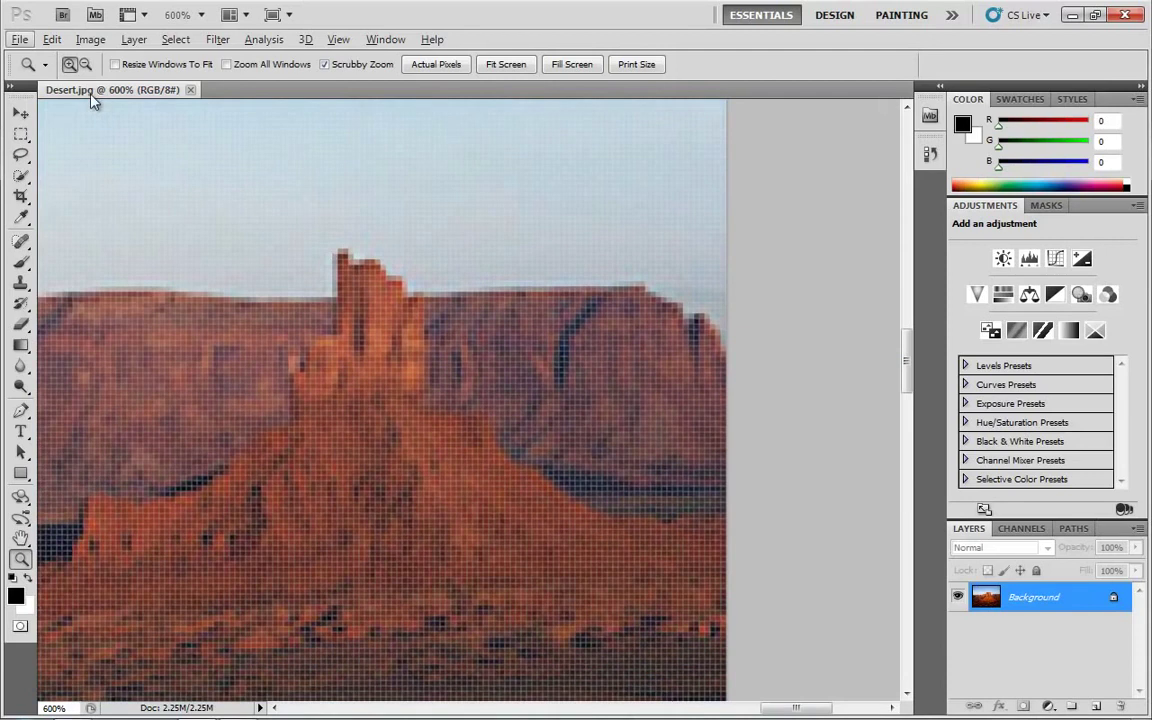
pyautogui.hotkey('ctrl', '1')
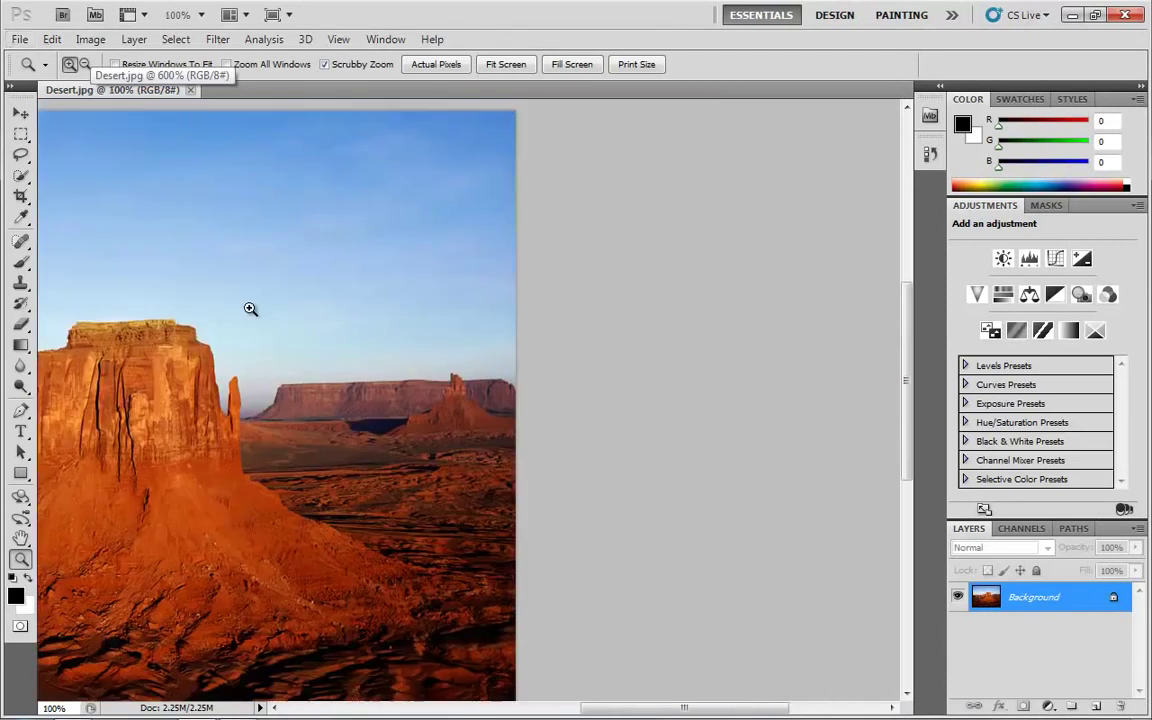
pyautogui.moveTo(250, 309); pyautogui.dragTo(704, 430)
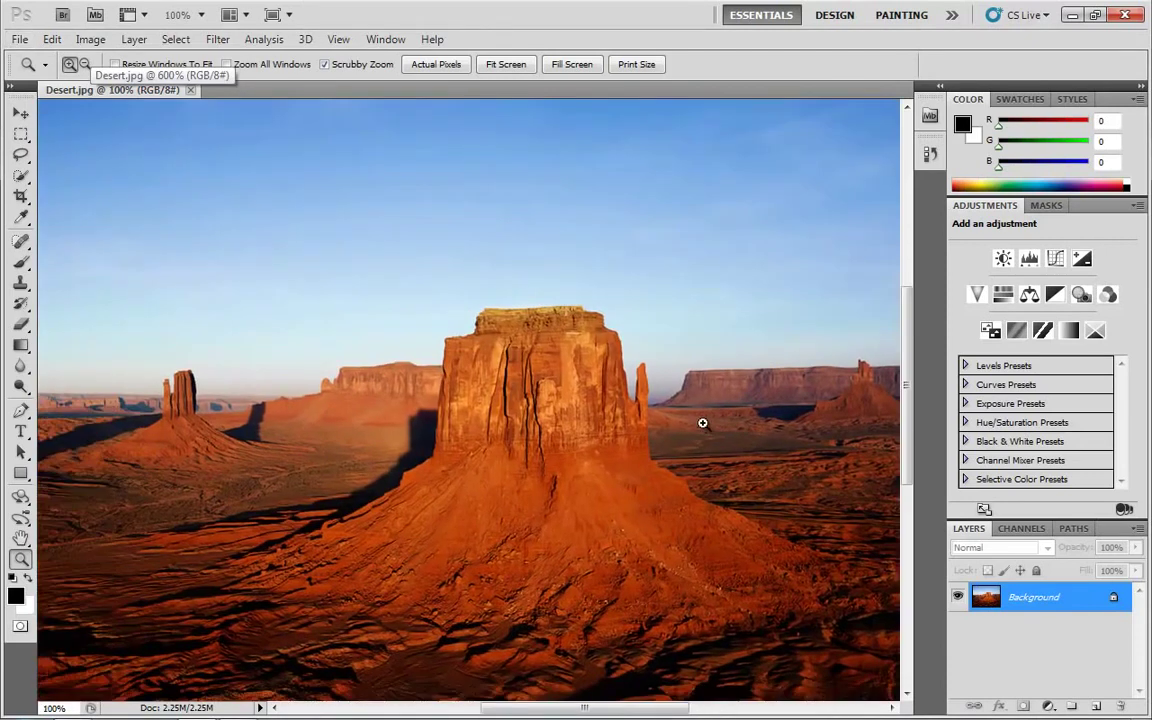
# Switch Zoom Clicked Point to Center back off in the General preferences, keeping Enable Flick Panning on, and return to the Zoom tool.
pyautogui.click(52, 39)
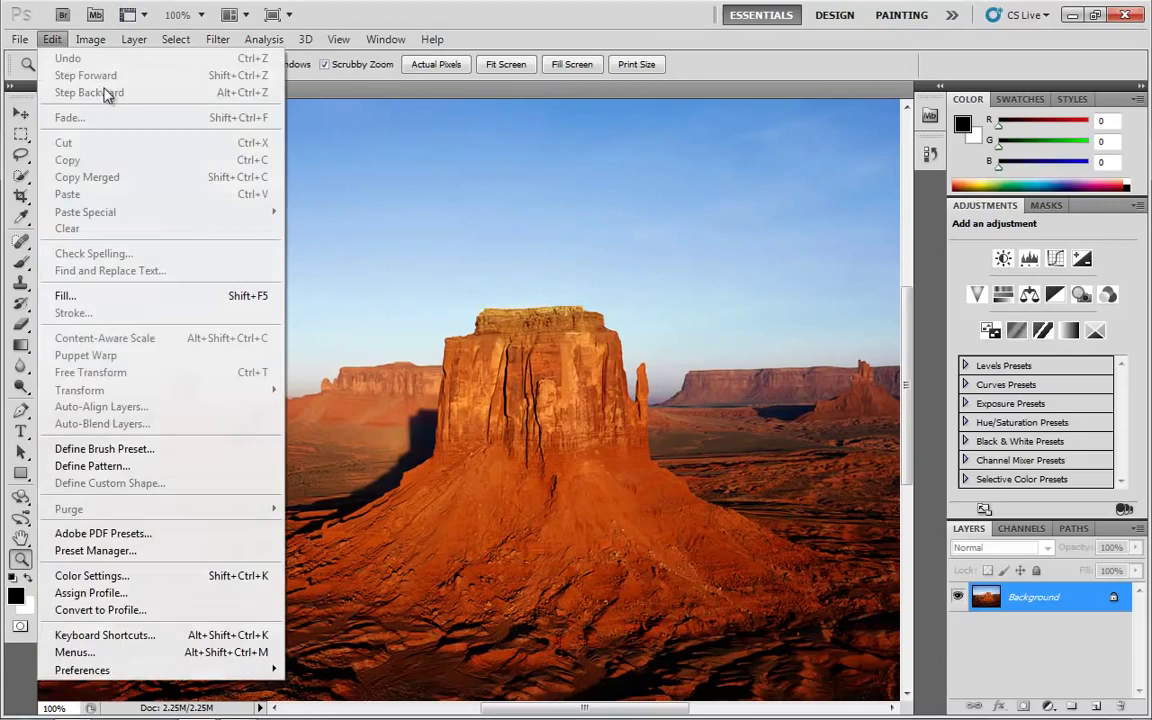
pyautogui.moveTo(128, 670)
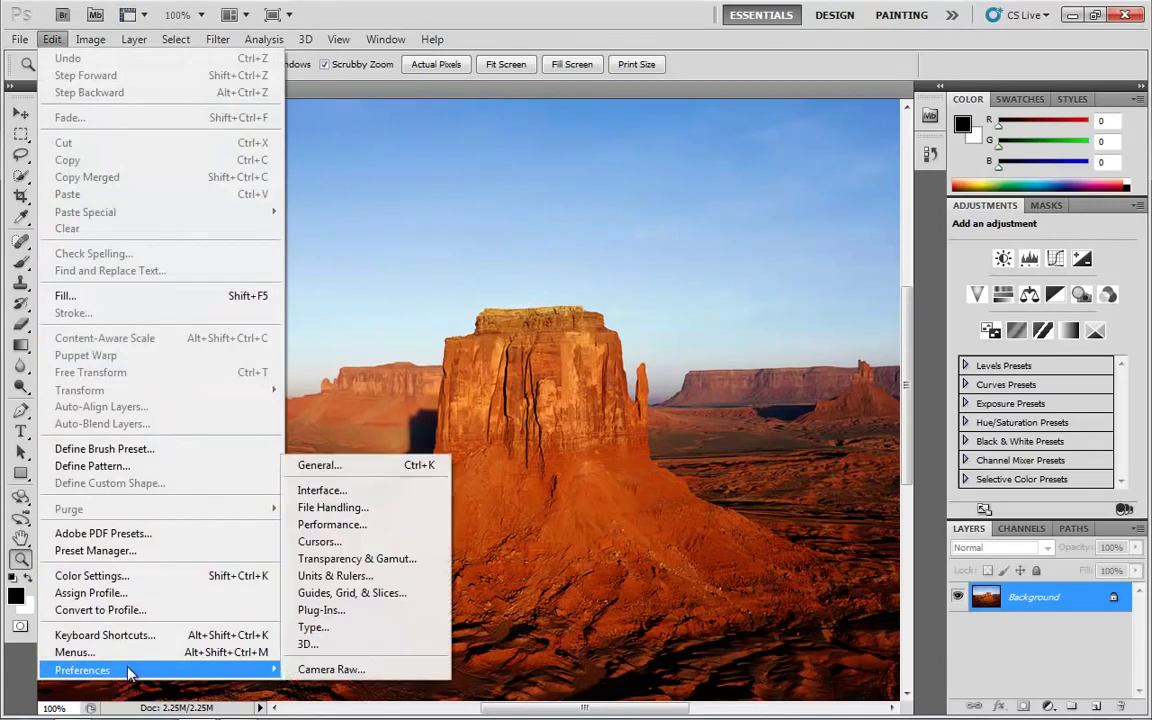
pyautogui.click(322, 465)
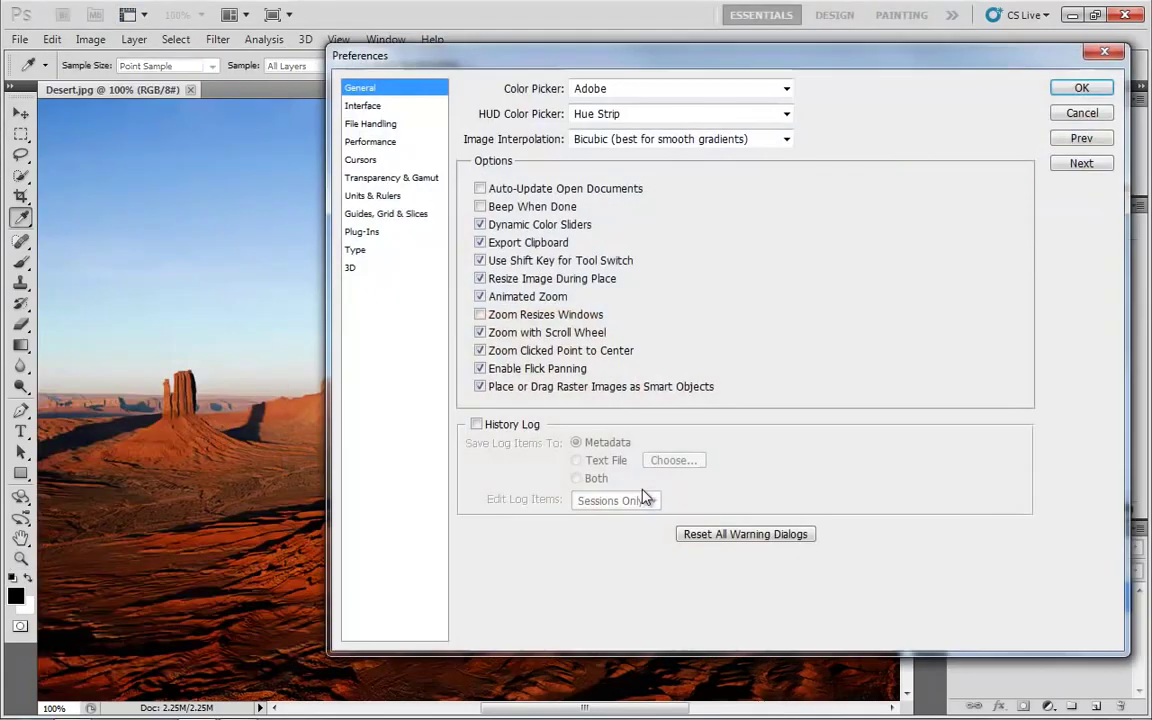
pyautogui.click(539, 353)
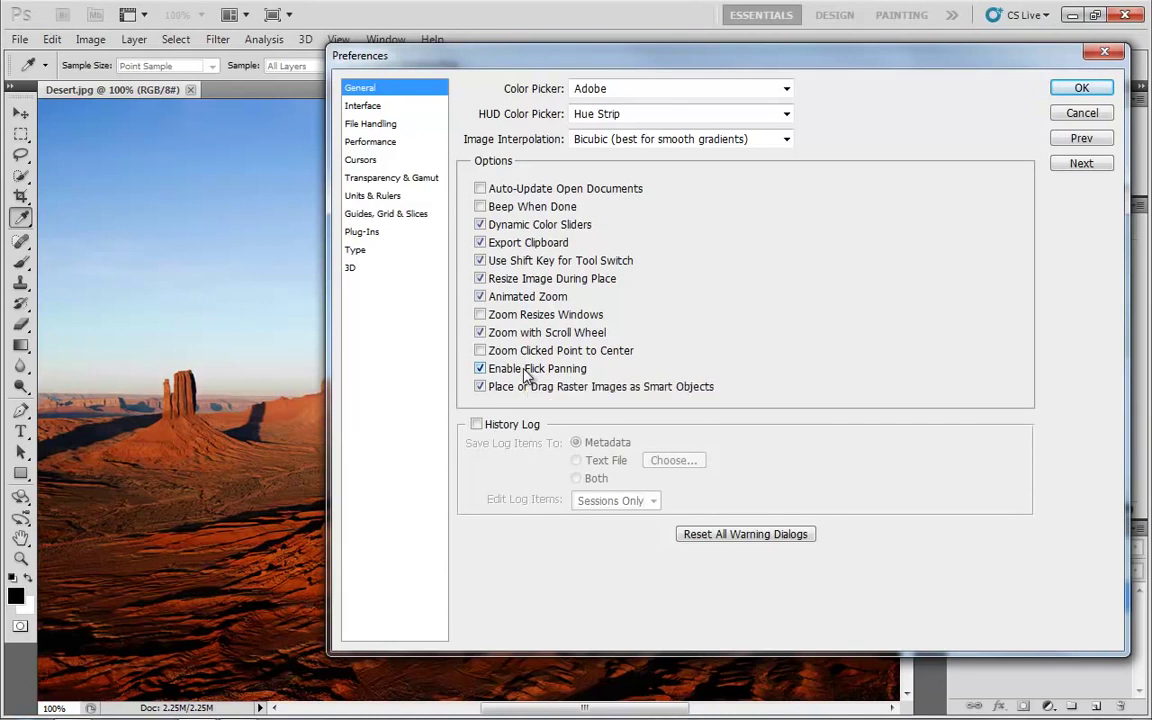
pyautogui.click(1081, 89)
pyautogui.press('z')
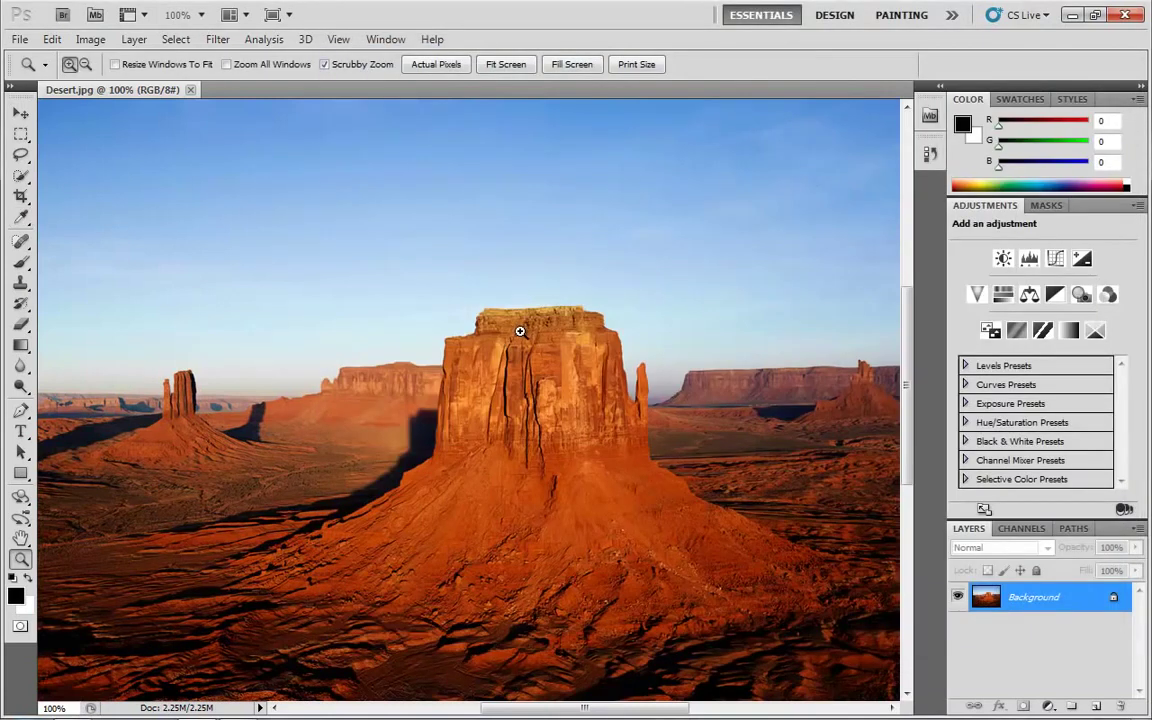
# Enlarge the Desert image to about 177% and test flick panning across it in several directions.
pyautogui.moveTo(548, 391); pyautogui.dragTo(542, 381)
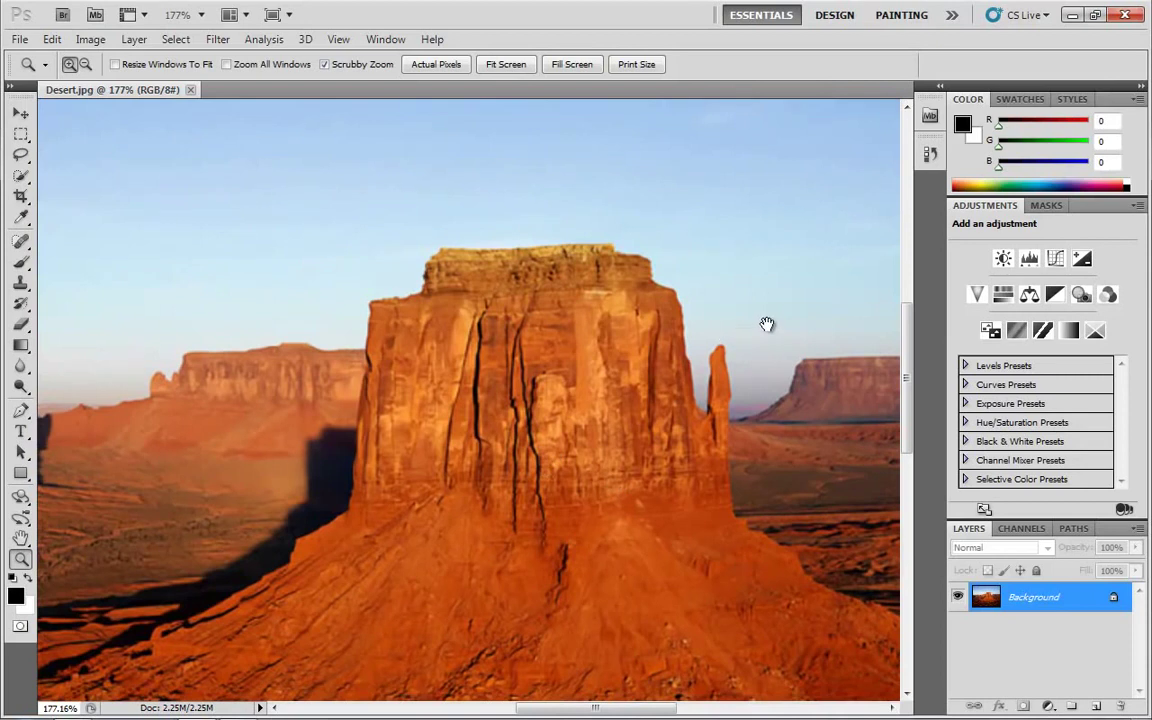
pyautogui.moveTo(767, 324); pyautogui.dragTo(372, 551)
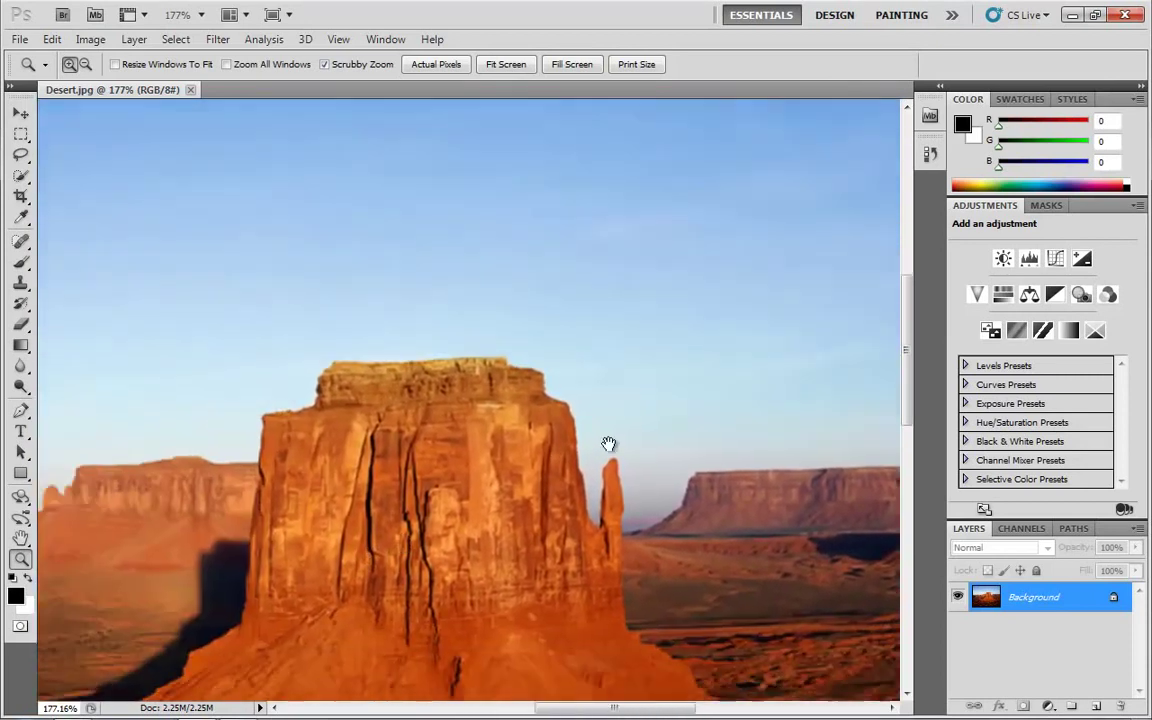
pyautogui.moveTo(608, 443); pyautogui.dragTo(5, 392)
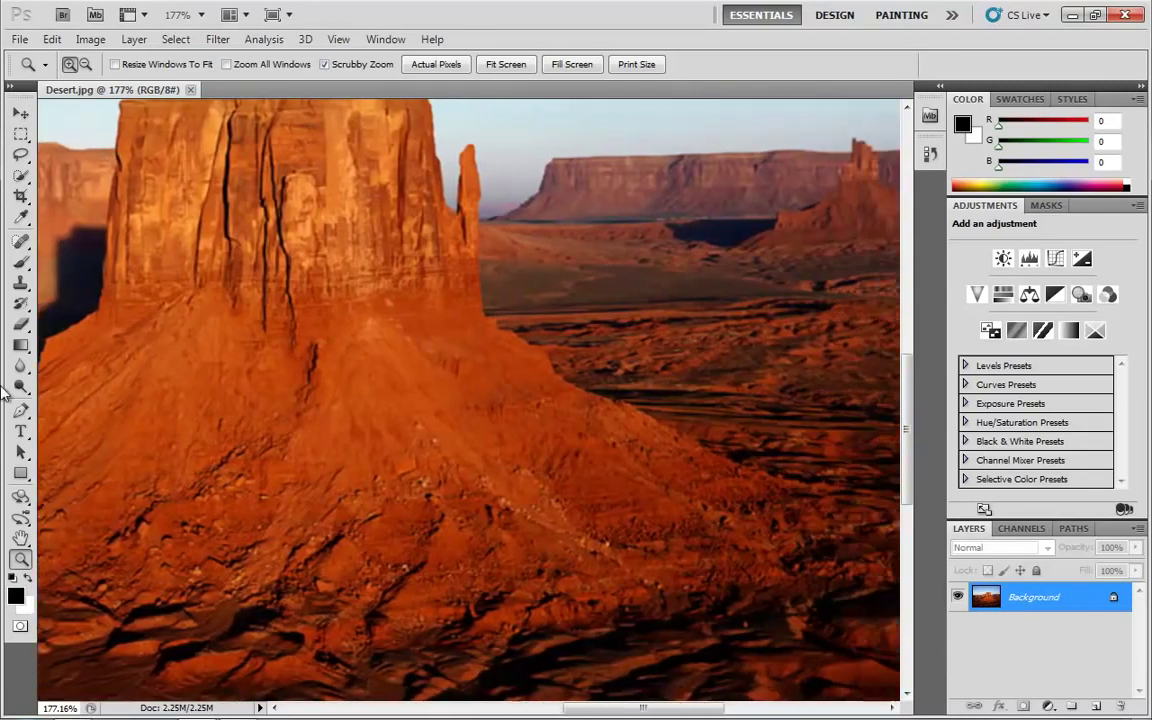
pyautogui.moveTo(278, 365); pyautogui.dragTo(322, 476)
pyautogui.moveTo(460, 396); pyautogui.dragTo(188, 185)
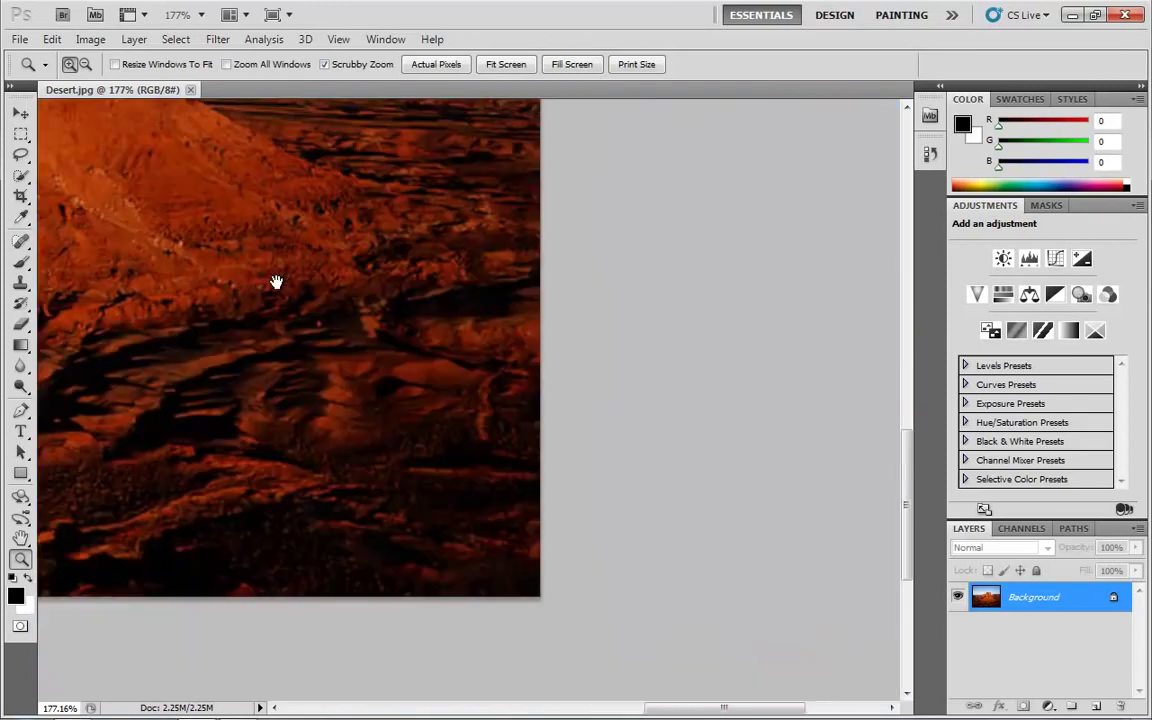
pyautogui.moveTo(234, 239); pyautogui.dragTo(735, 589)
pyautogui.moveTo(622, 467); pyautogui.dragTo(589, 450)
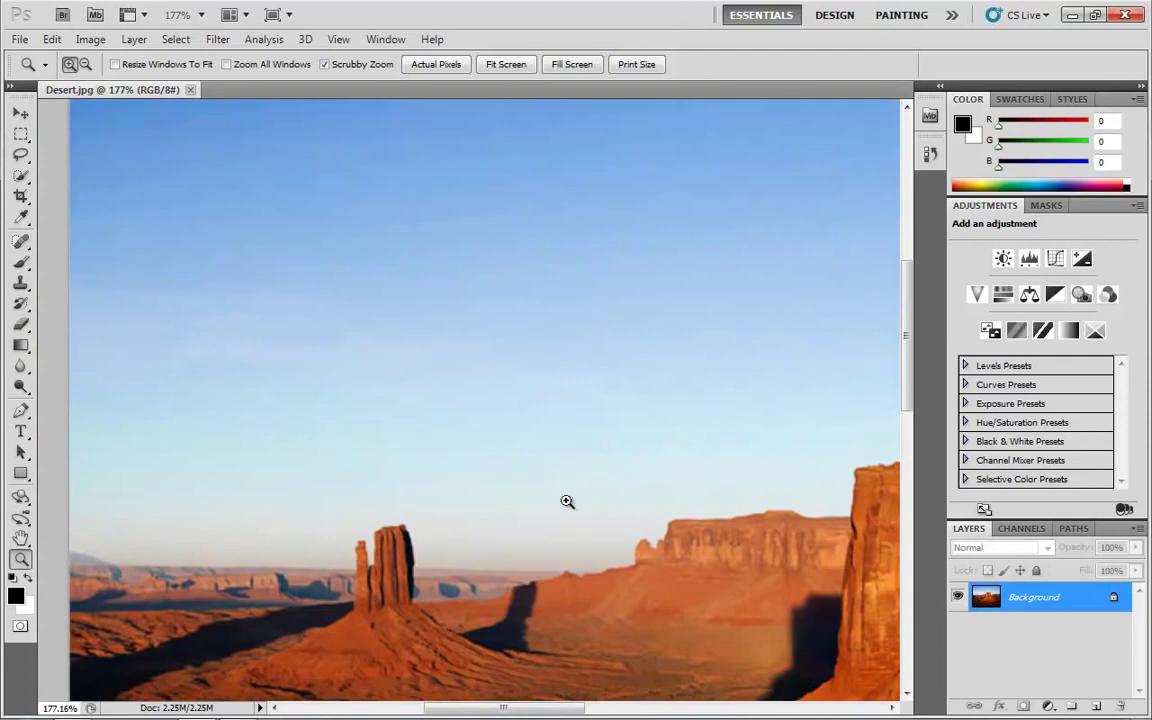
# Flick-pan the enlarged Desert image from the sky and small butte across to the large butte.
pyautogui.click(50, 38)
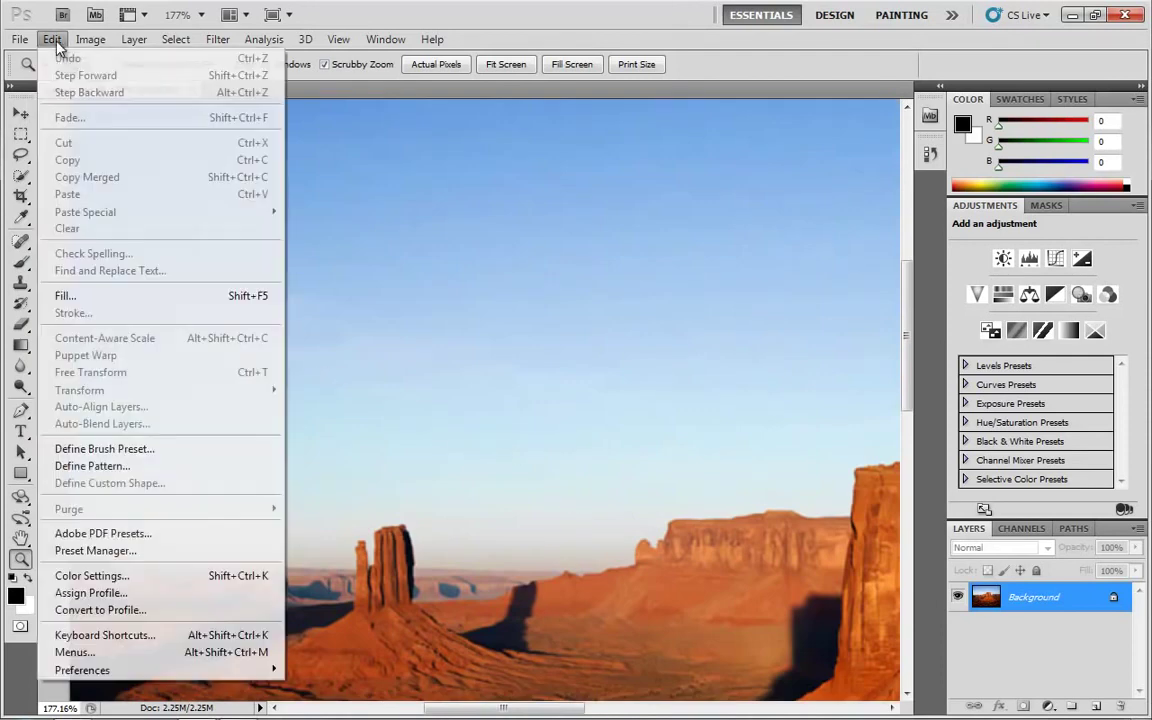
pyautogui.click(661, 483)
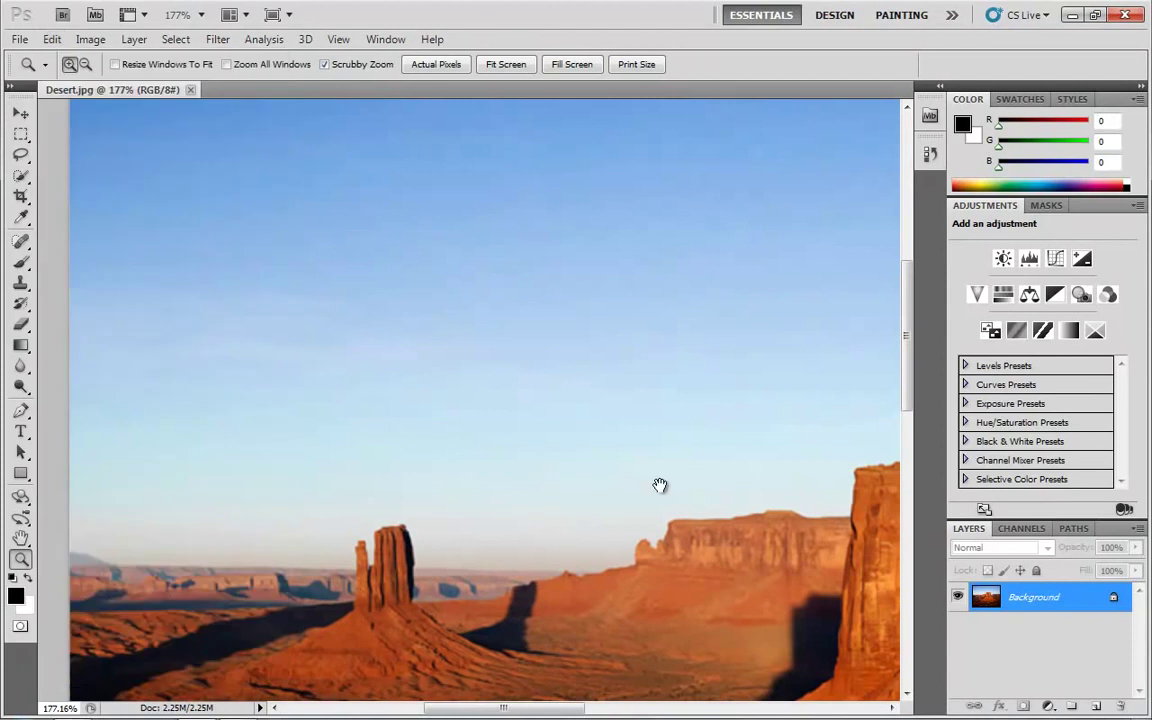
pyautogui.moveTo(661, 483); pyautogui.dragTo(751, 458)
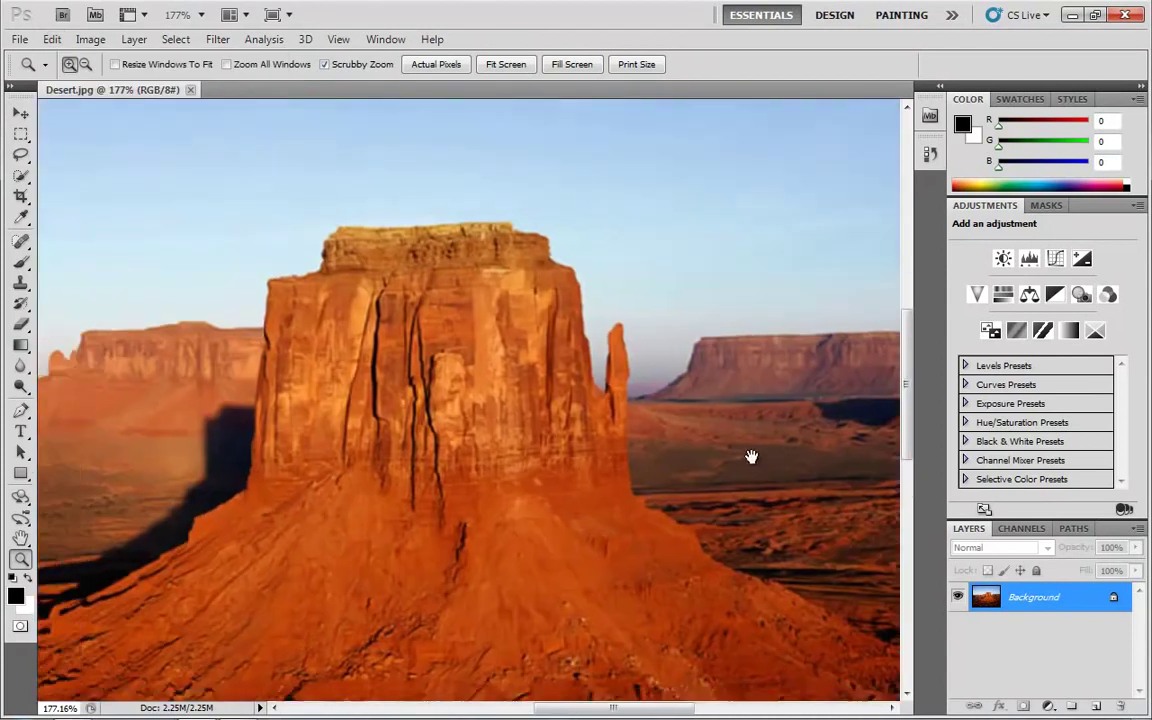
# Check the Enable Flick Panning option in the General preferences, accept the dialog, and test panning around the large butte.
pyautogui.click(50, 38)
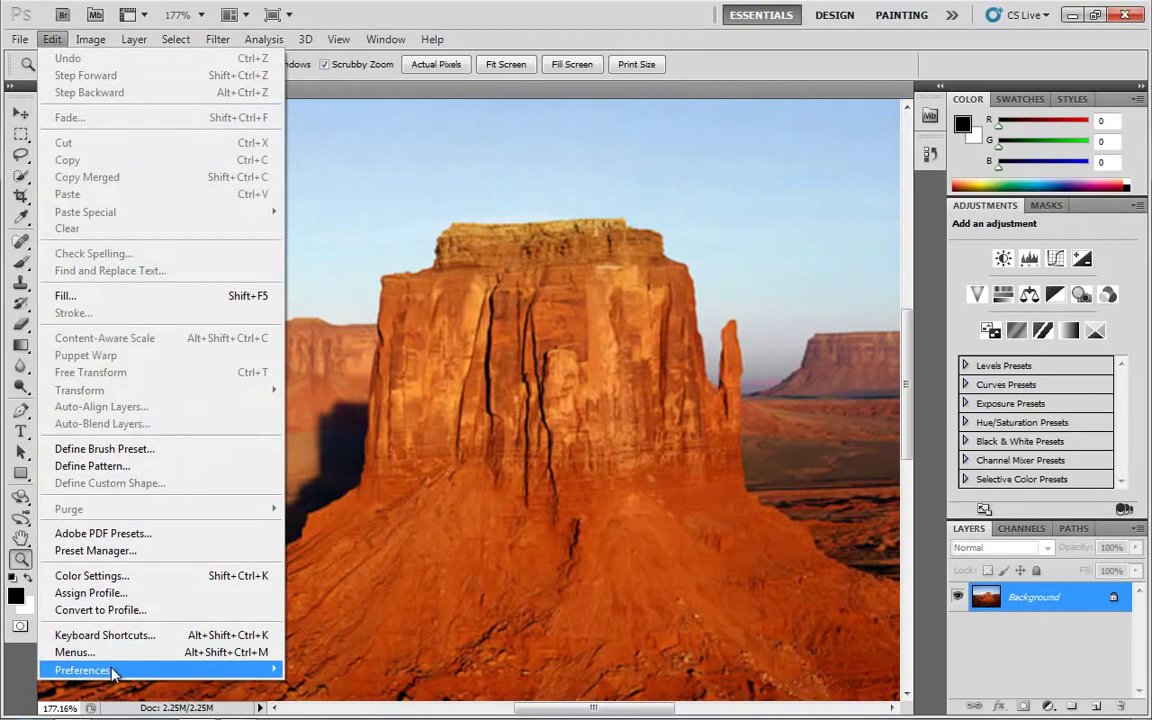
pyautogui.moveTo(113, 674)
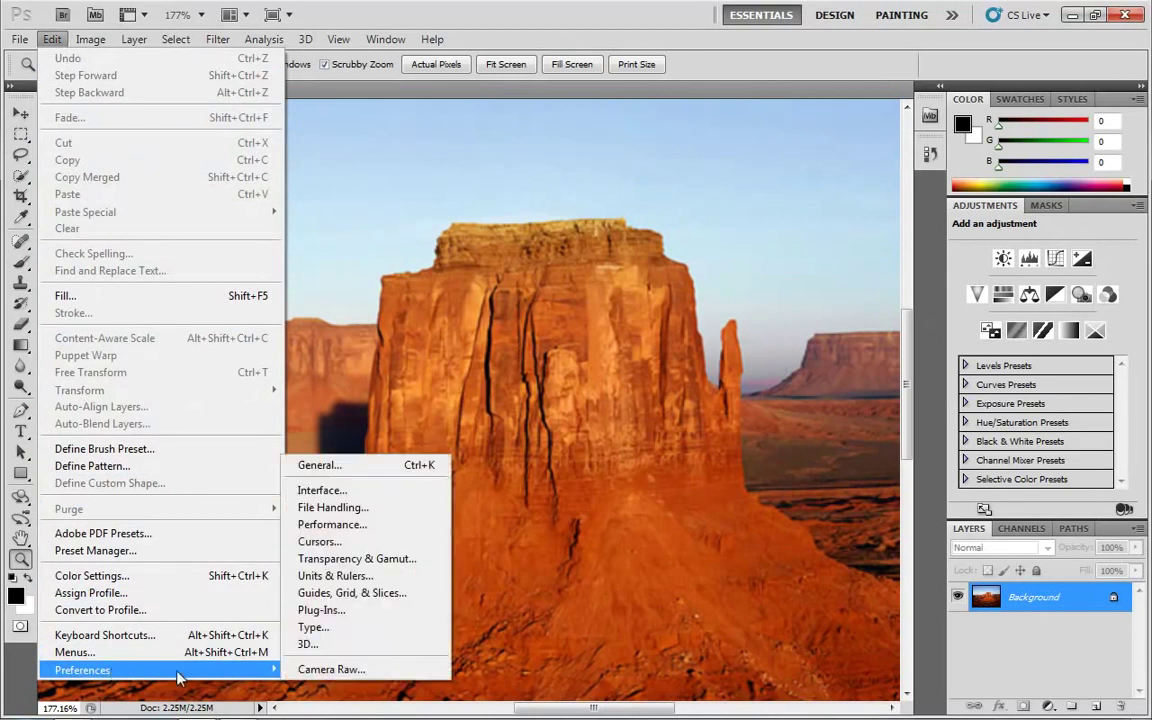
pyautogui.click(343, 468)
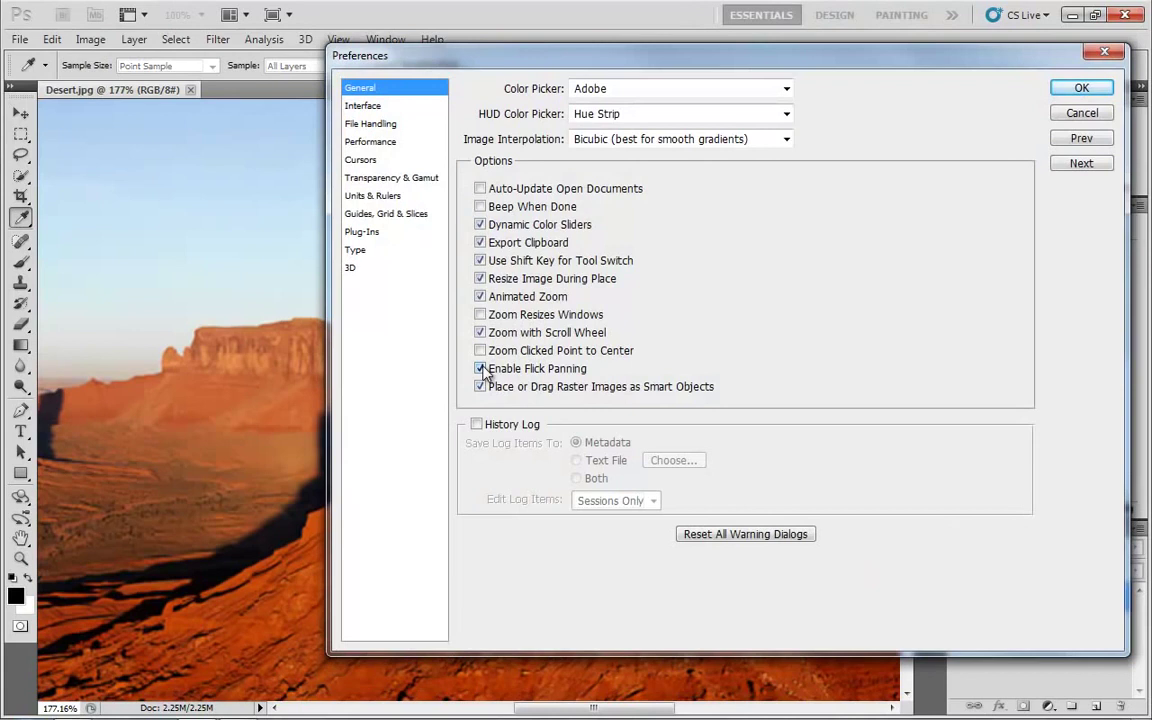
pyautogui.click(1066, 90)
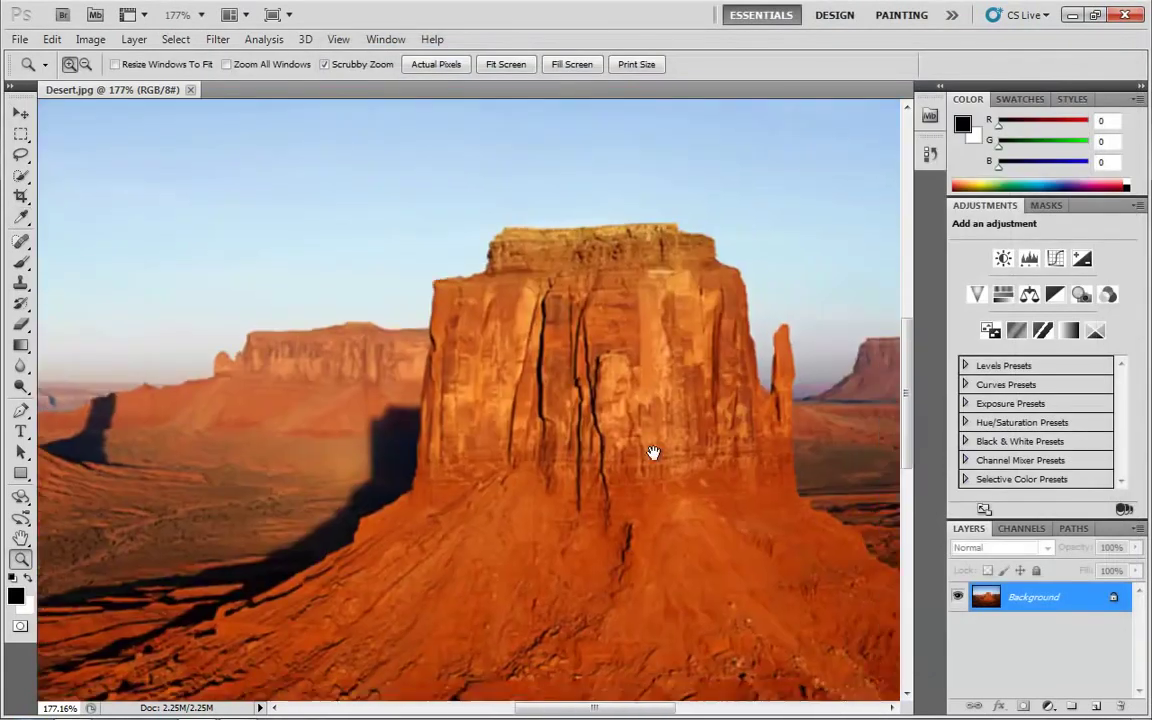
pyautogui.moveTo(652, 453); pyautogui.dragTo(579, 430)
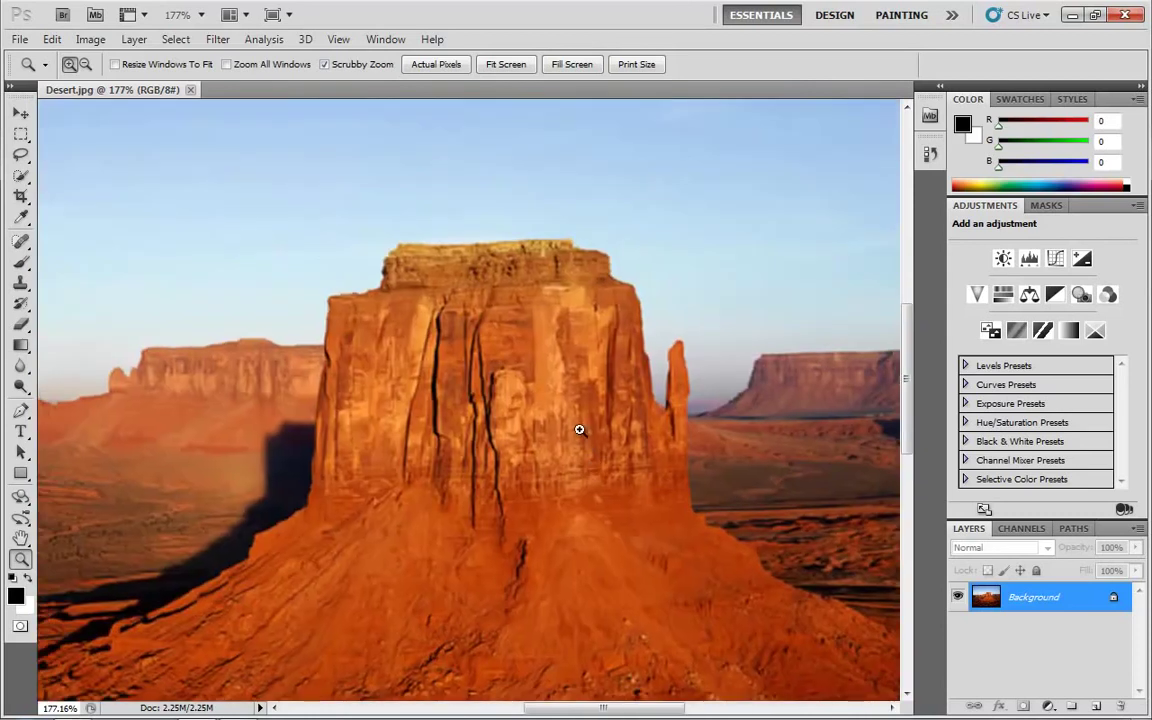